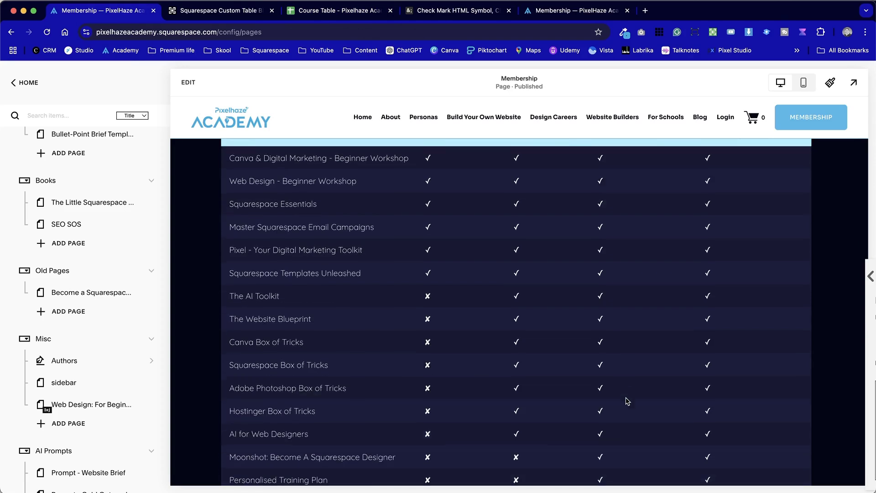
# Review the Squarespace Custom Table Block Plugin product page and the SquarespaceWebsites Tools PRO extension's options
pyautogui.click(221, 11)
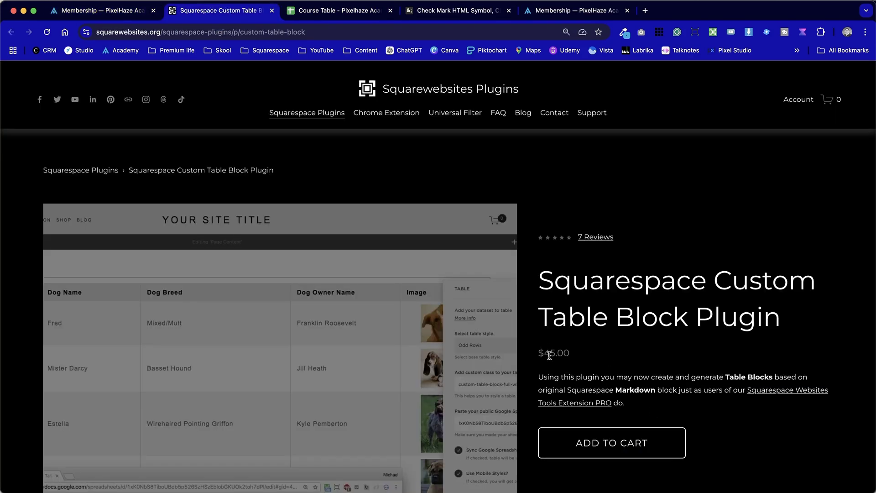
pyautogui.click(596, 355)
pyautogui.click(714, 32)
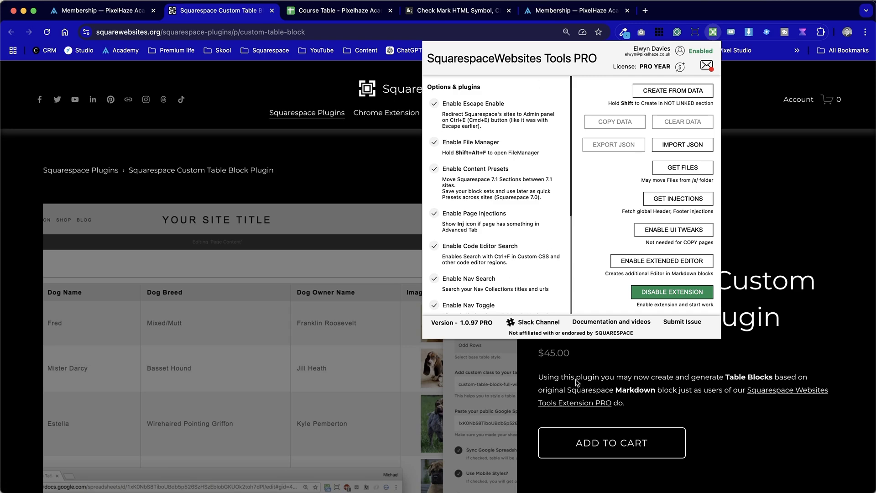
pyautogui.click(773, 211)
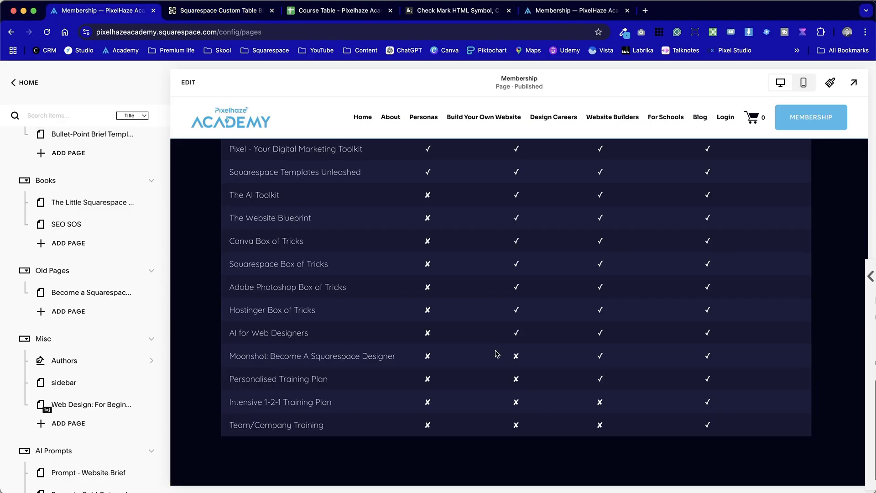
# Create a blank page named "Test" in the Not Linked section of the Squarespace site's pages
pyautogui.scroll(10, 340, 326)
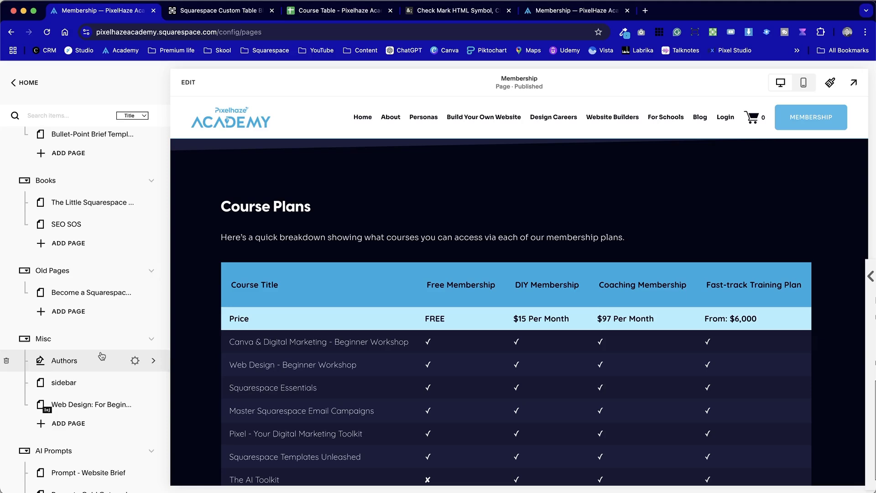
pyautogui.scroll(10, 101, 355)
pyautogui.scroll(15, 102, 355)
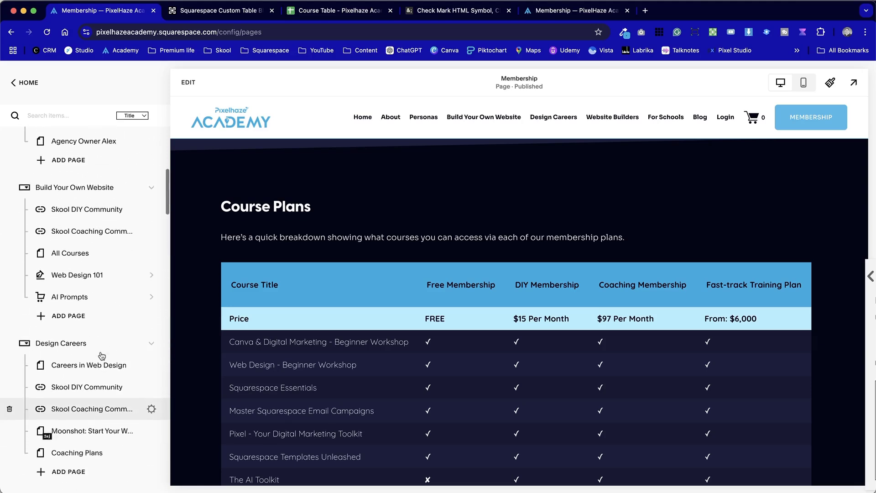
pyautogui.moveTo(102, 355)
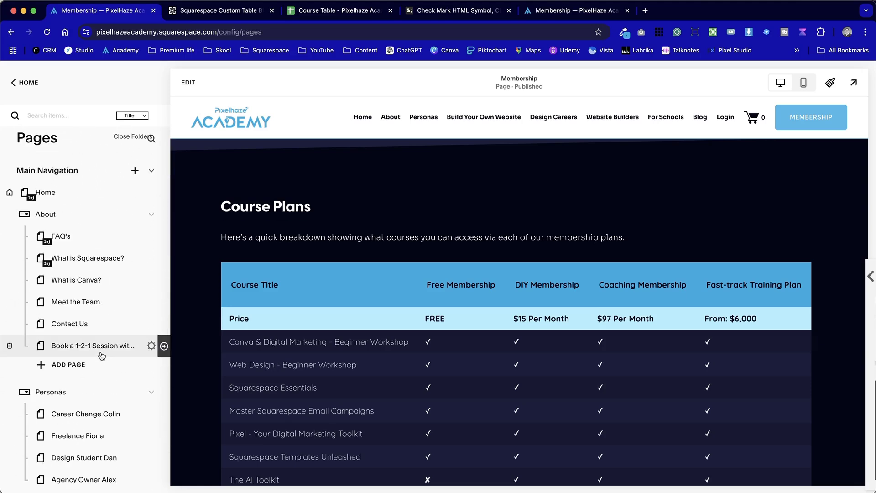
pyautogui.scroll(-15, 102, 355)
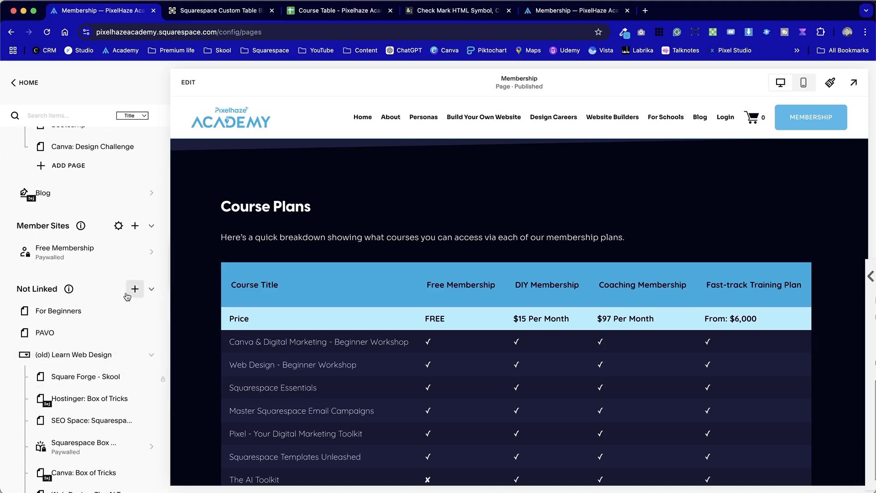
pyautogui.click(130, 292)
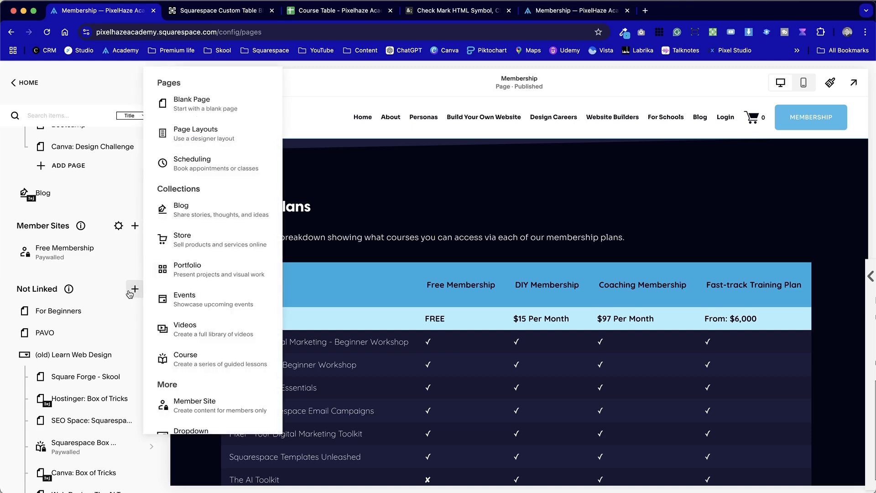
pyautogui.click(220, 102)
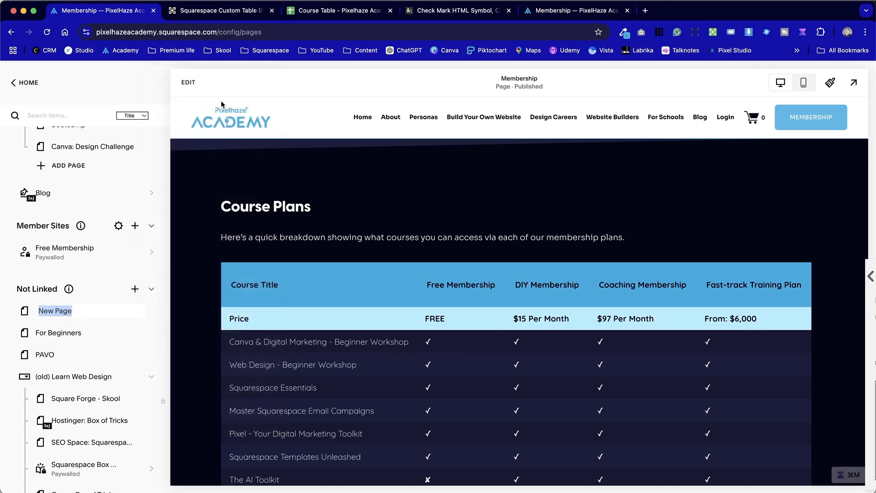
pyautogui.write('Test')
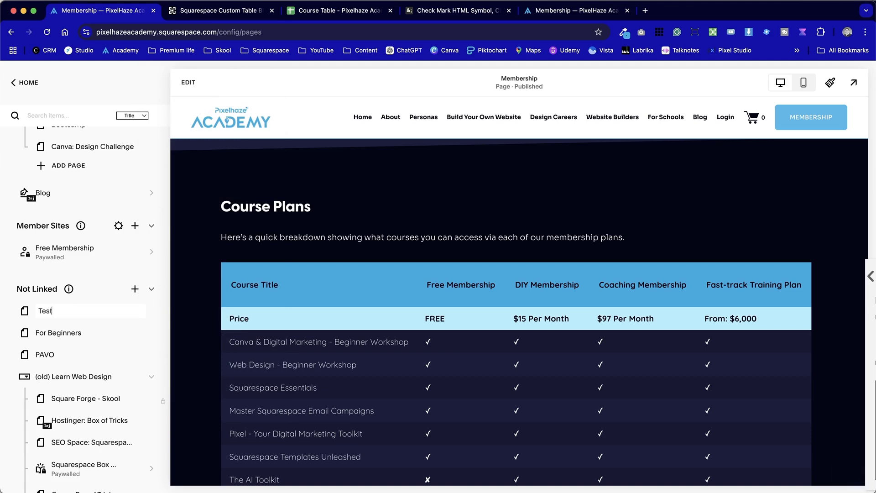
pyautogui.press('Return')
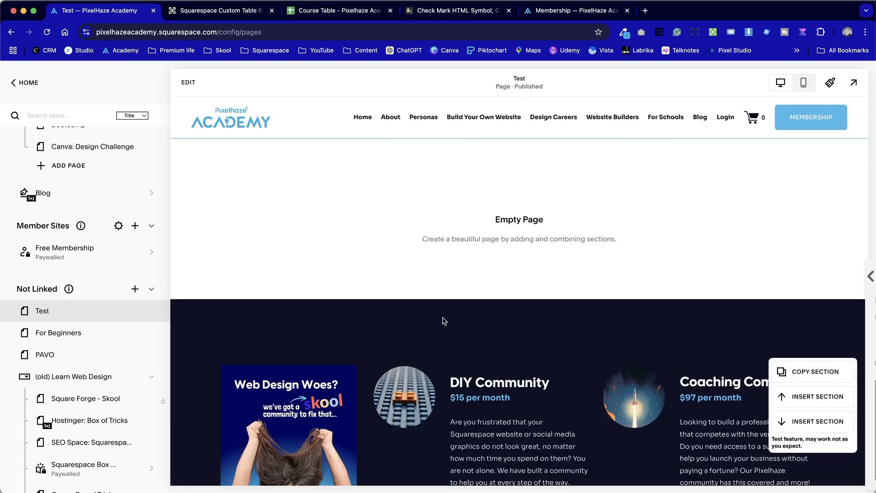
# Start editing the Test page and add a blank Classic Editor section to it
pyautogui.click(188, 82)
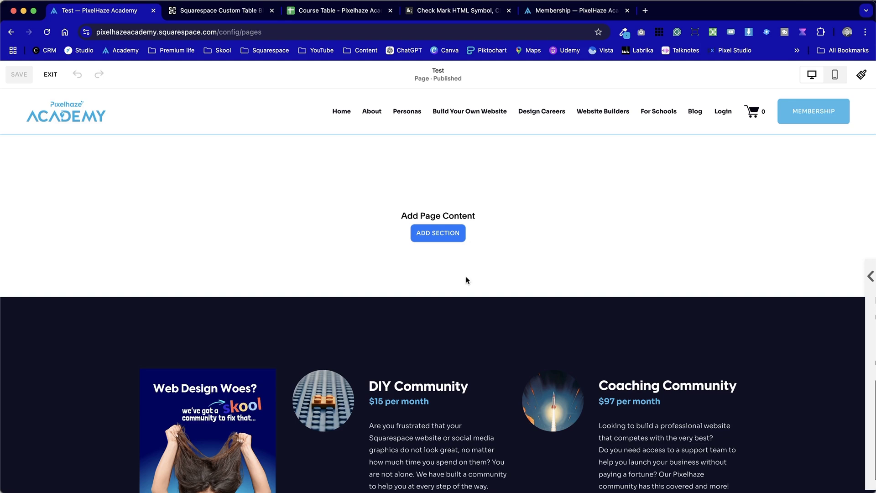
pyautogui.click(450, 235)
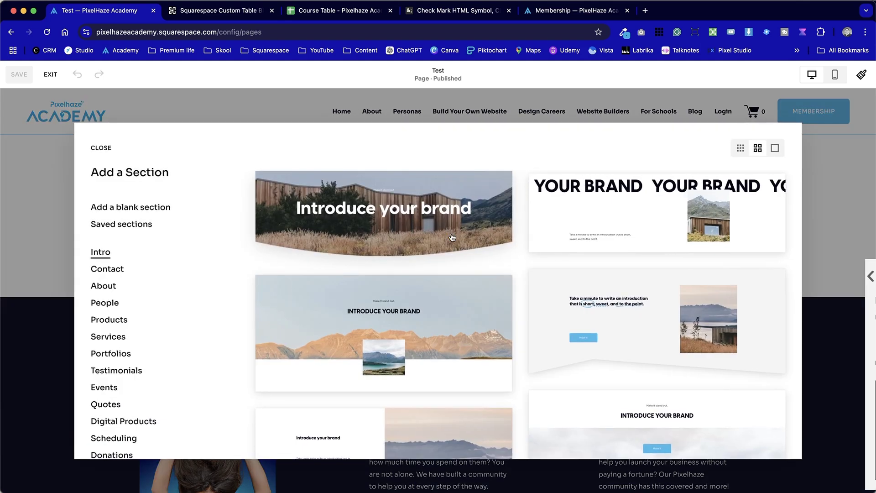
pyautogui.scroll(-5, 152, 293)
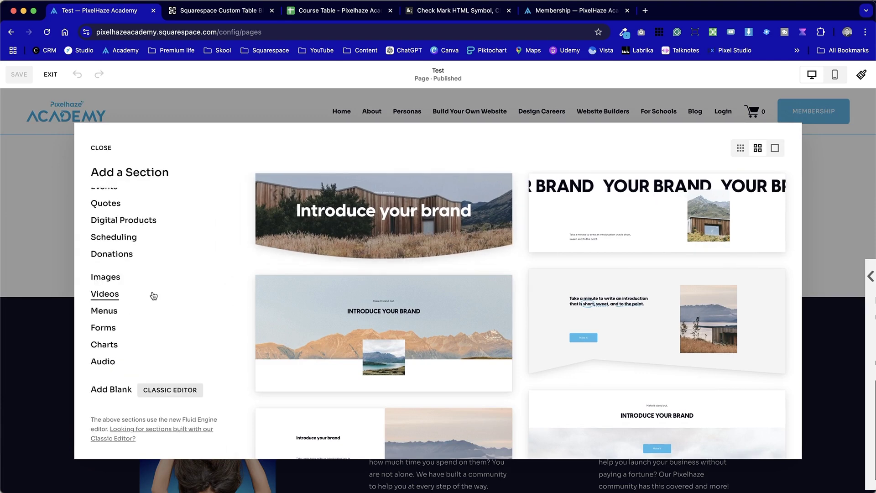
pyautogui.scroll(5, 132, 251)
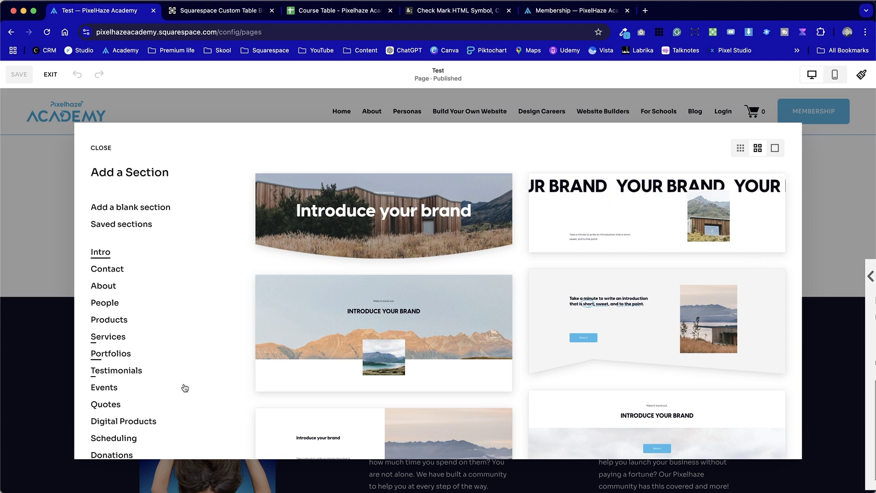
pyautogui.scroll(-5, 181, 393)
pyautogui.scroll(-3, 183, 400)
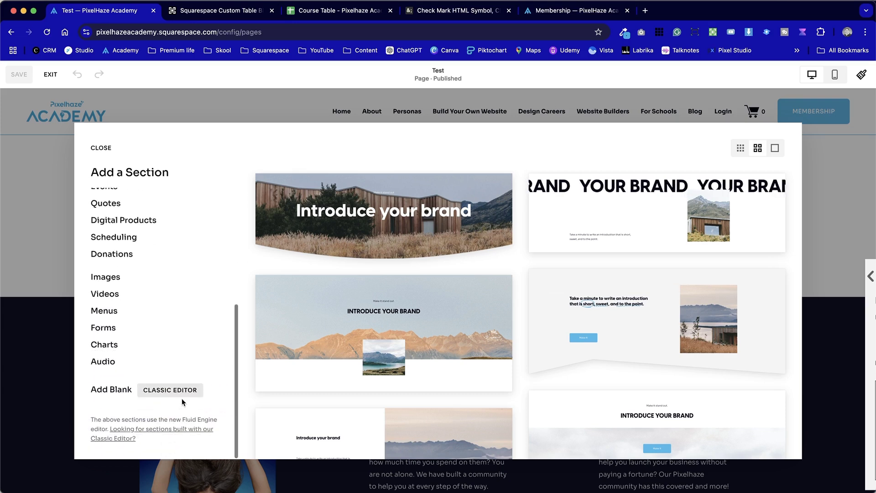
pyautogui.click(112, 390)
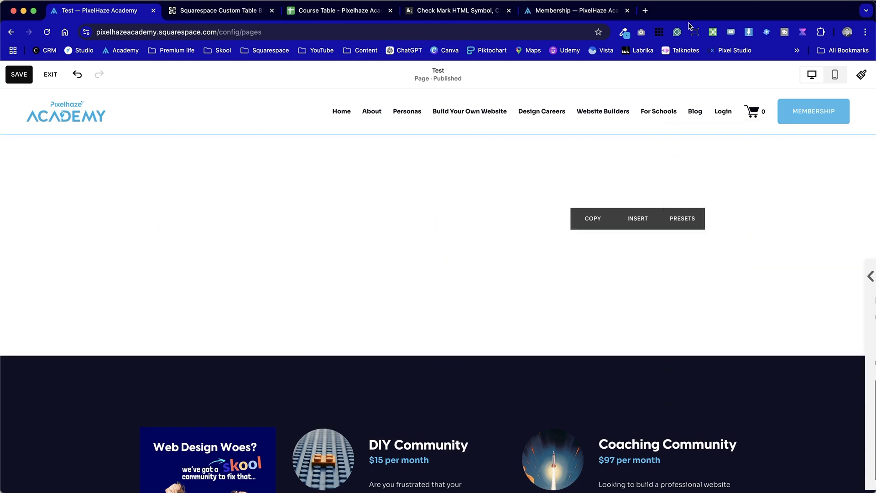
# Check that the SquarespaceWebsites Tools PRO extension is enabled for this site
pyautogui.click(713, 31)
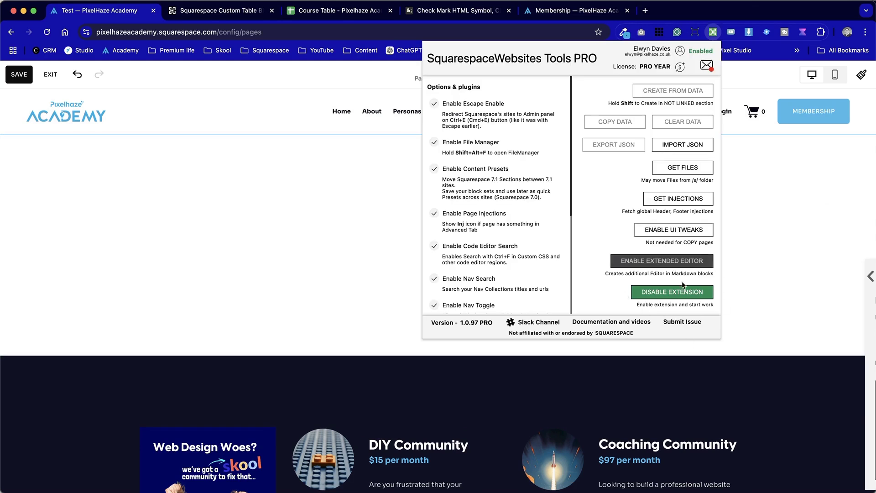
pyautogui.click(285, 248)
pyautogui.click(445, 282)
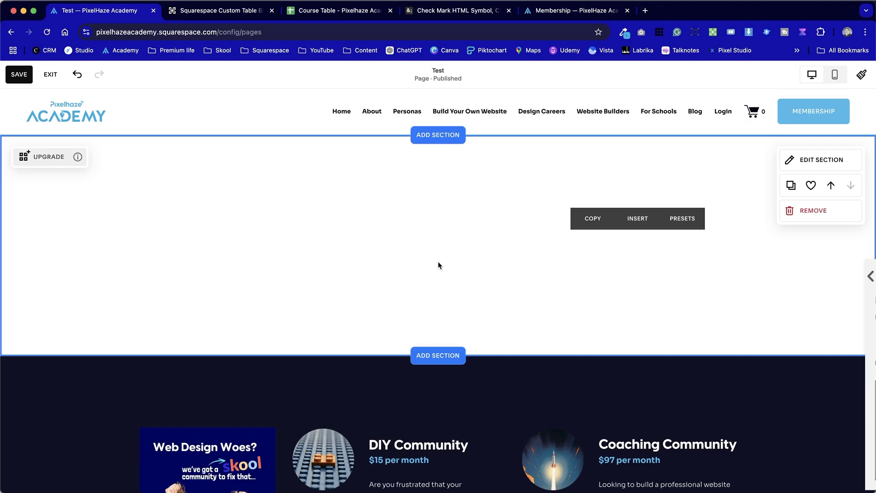
# Insert a Table block into the blank section of the Test page
pyautogui.click(440, 267)
pyautogui.scroll(-10, 741, 315)
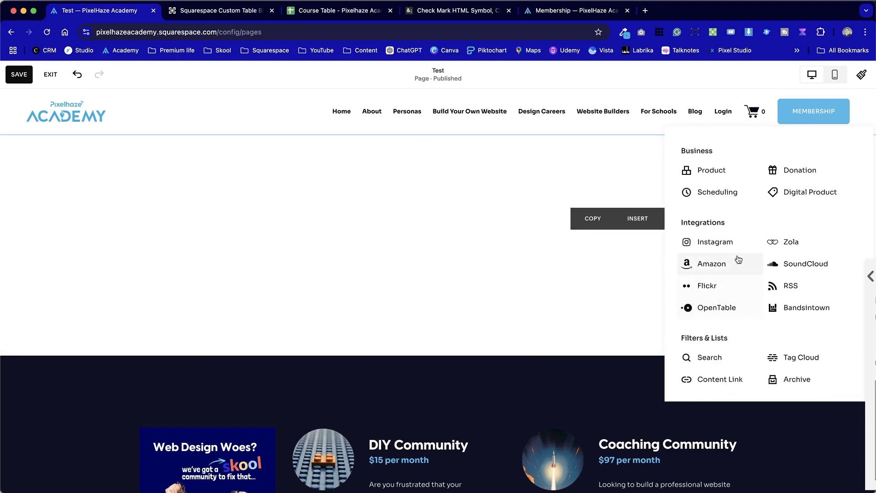
pyautogui.scroll(5, 727, 207)
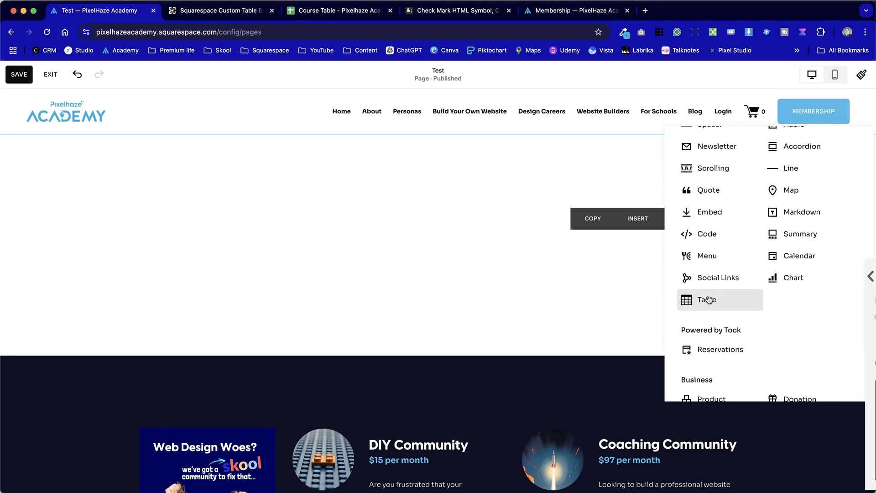
pyautogui.click(708, 299)
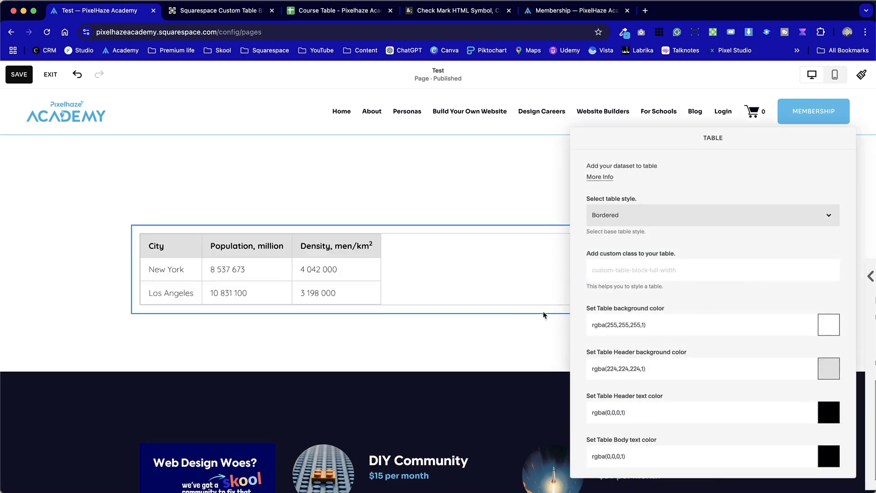
# Review the Table block's style, colour, Google Spreadsheet and mobile settings, and leave page editing with the table saved
pyautogui.scroll(-10, 757, 354)
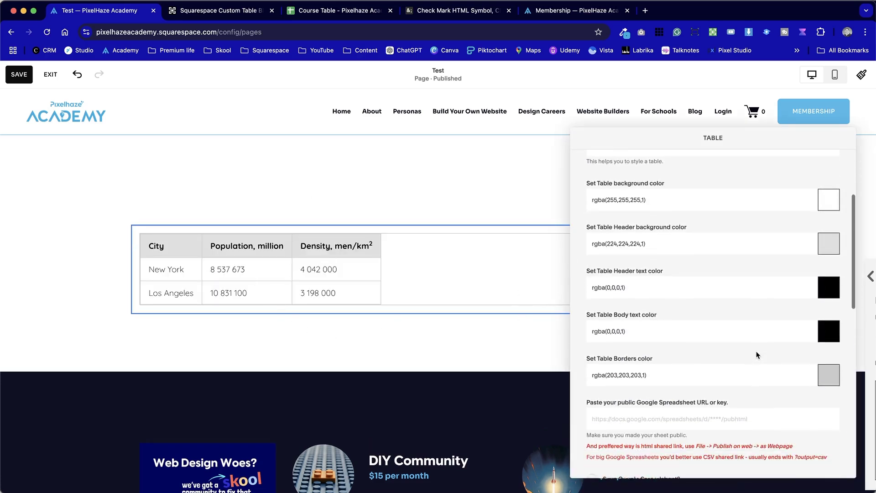
pyautogui.scroll(3, 756, 355)
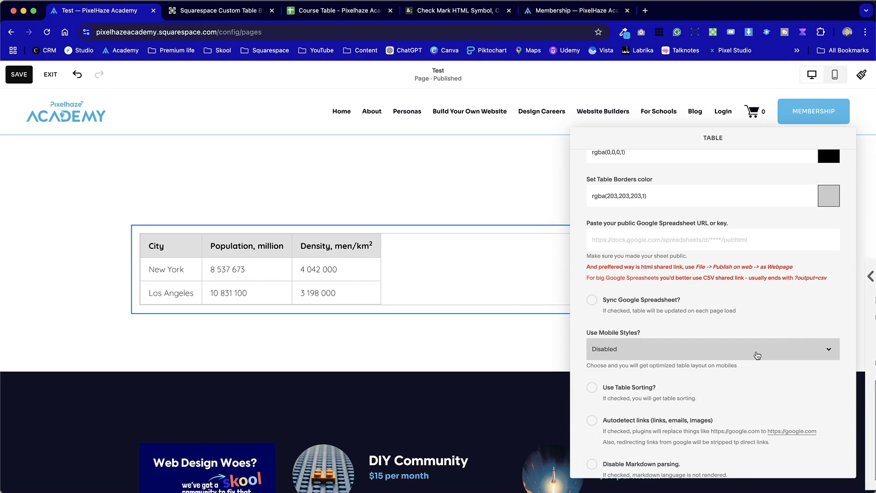
pyautogui.scroll(5, 747, 256)
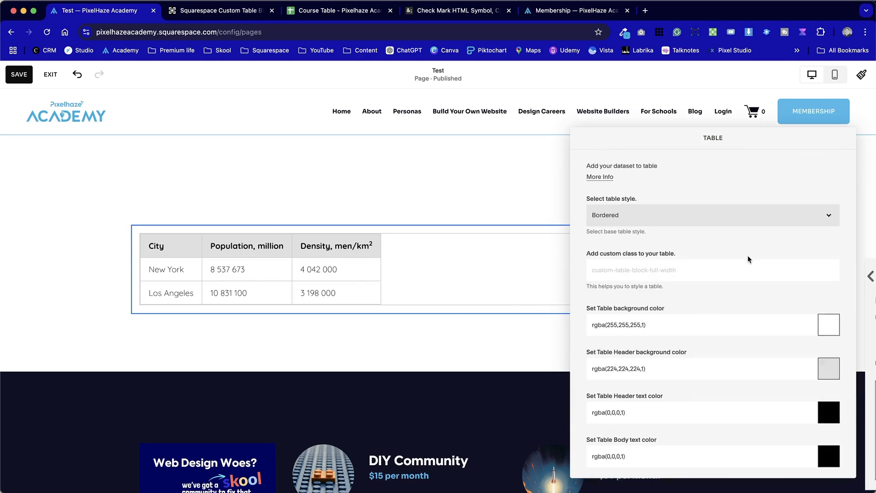
pyautogui.click(378, 193)
pyautogui.press('Escape')
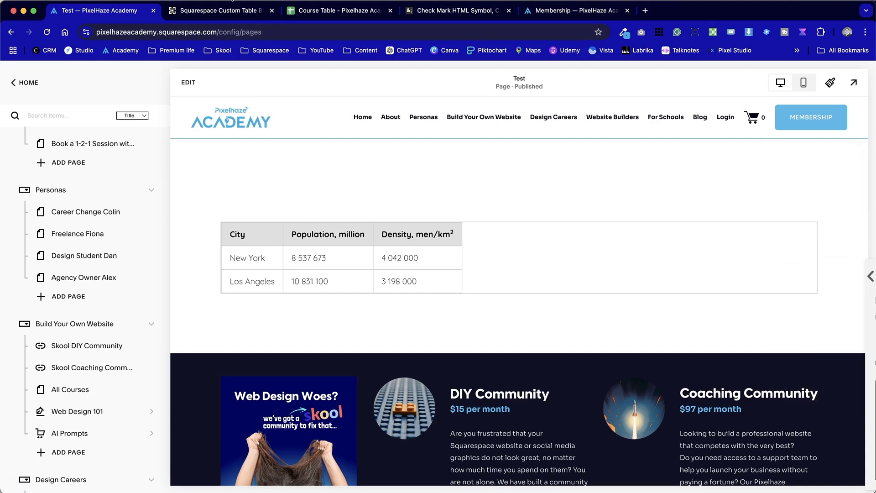
# Examine the stylesheet and script code for the Injections tab on the Squarespace Custom Table Block Plugin page
pyautogui.click(231, 9)
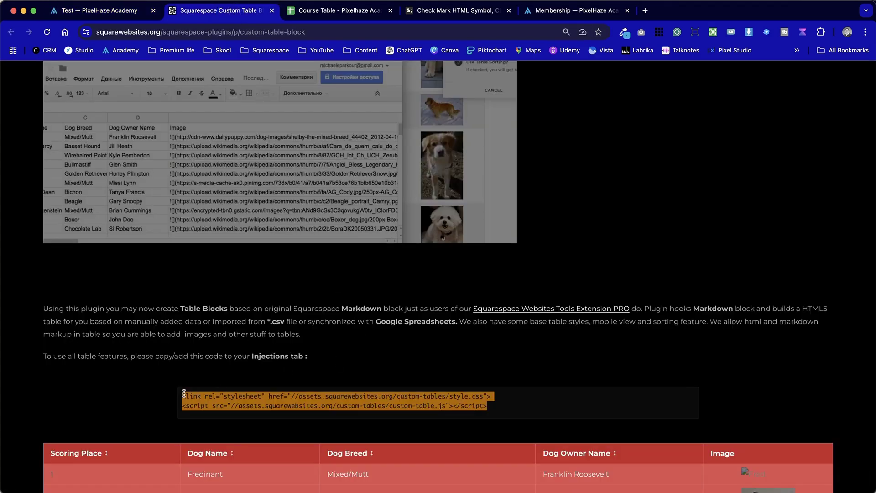
pyautogui.scroll(15, 431, 386)
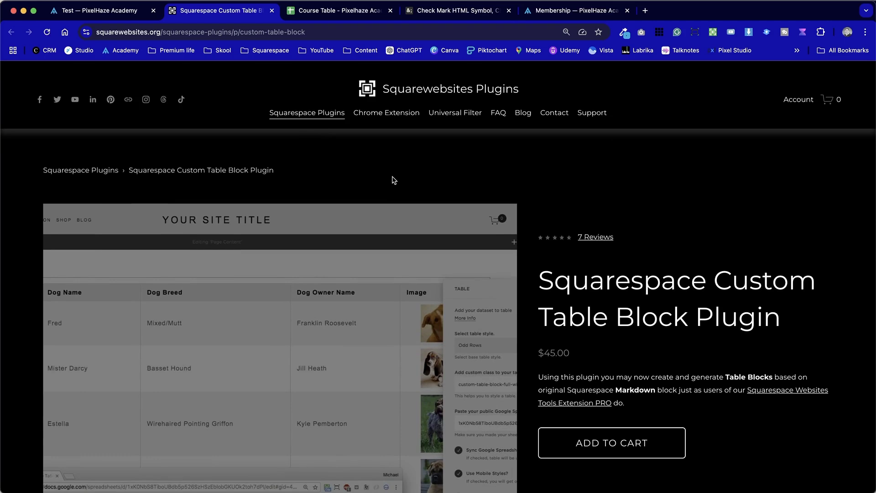
pyautogui.scroll(-3, 394, 180)
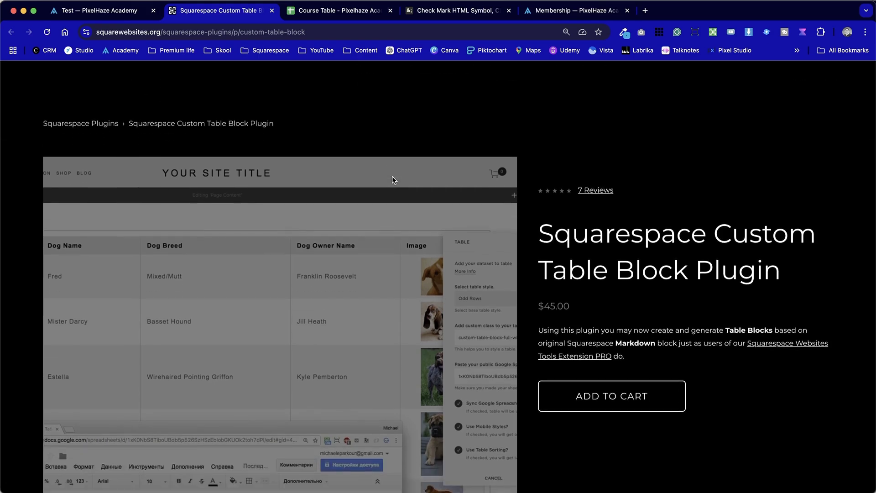
pyautogui.scroll(-10, 391, 177)
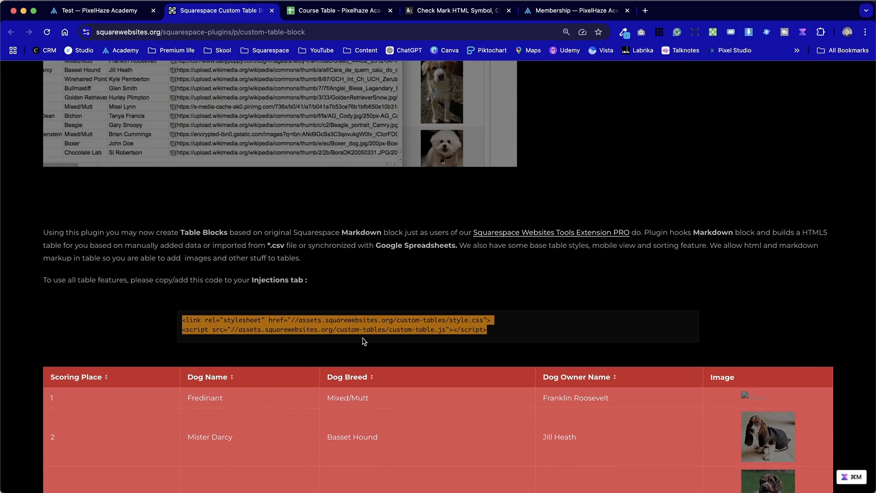
# Search the Test page's site settings for "inje", open Code Injection and examine the custom-tables lines in the header code
pyautogui.click(140, 14)
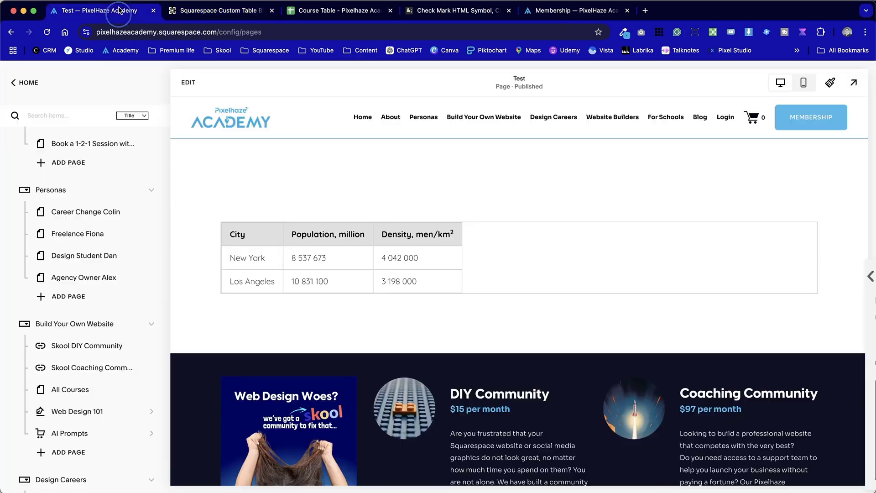
pyautogui.click(292, 195)
pyautogui.press('/')
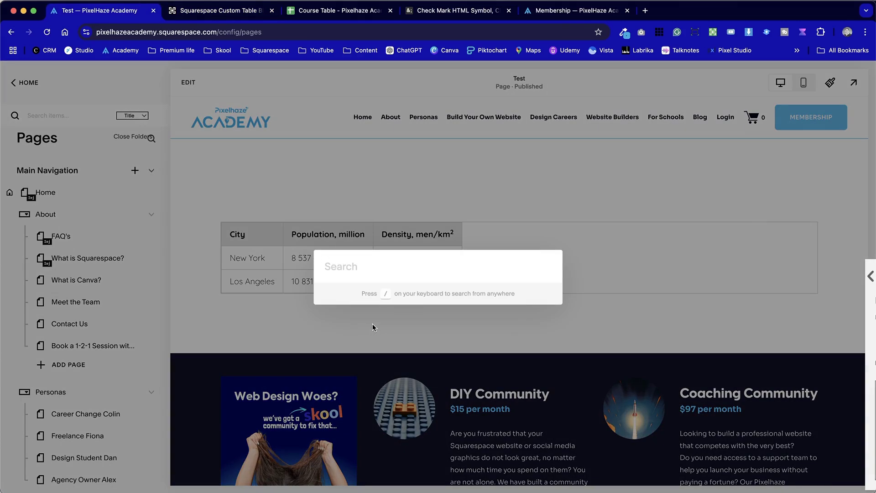
pyautogui.write('inje')
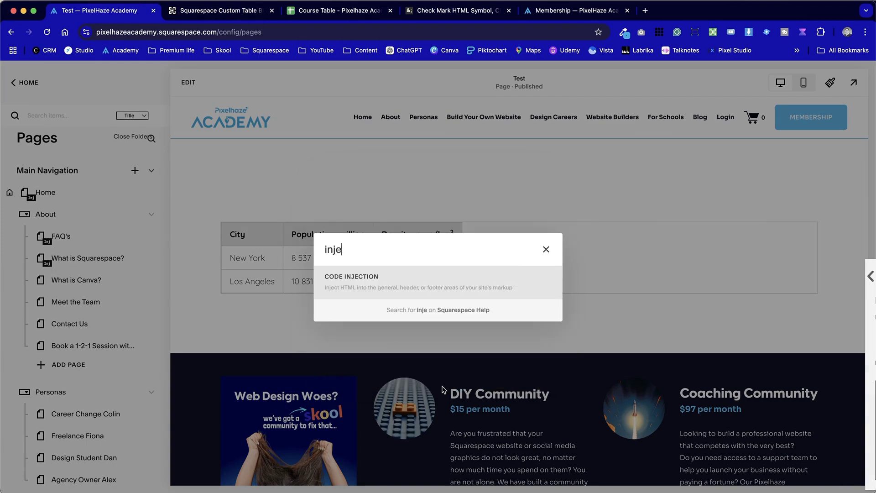
pyautogui.click(393, 279)
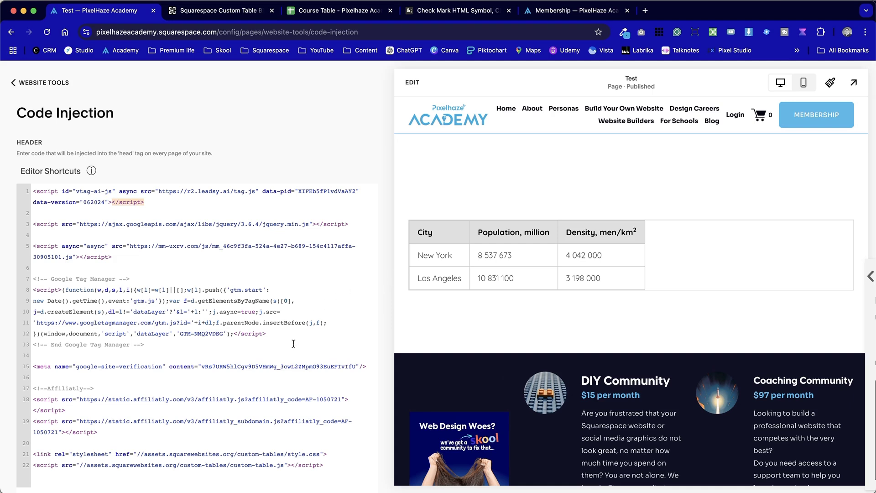
pyautogui.scroll(-1, 286, 363)
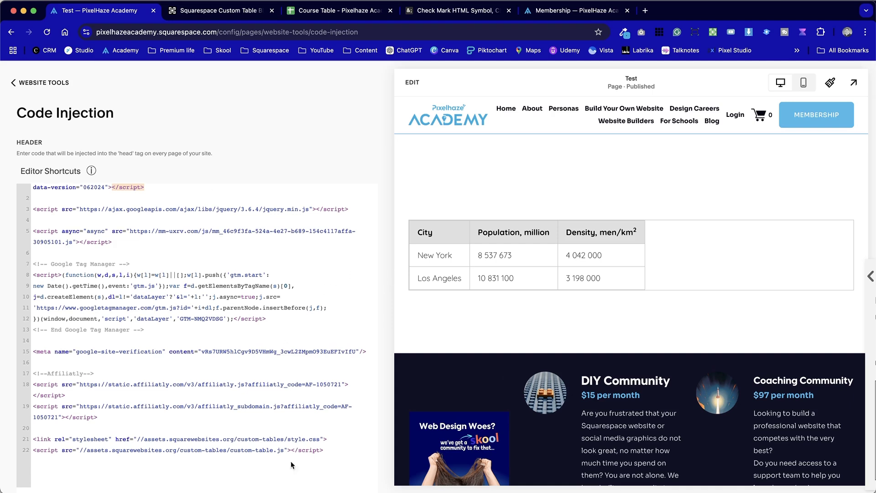
# Add the comment "<!-- Squarewebsites Custom Table -->" on its own line above the custom-tables stylesheet link in the header code
pyautogui.moveTo(336, 451); pyautogui.dragTo(19, 442)
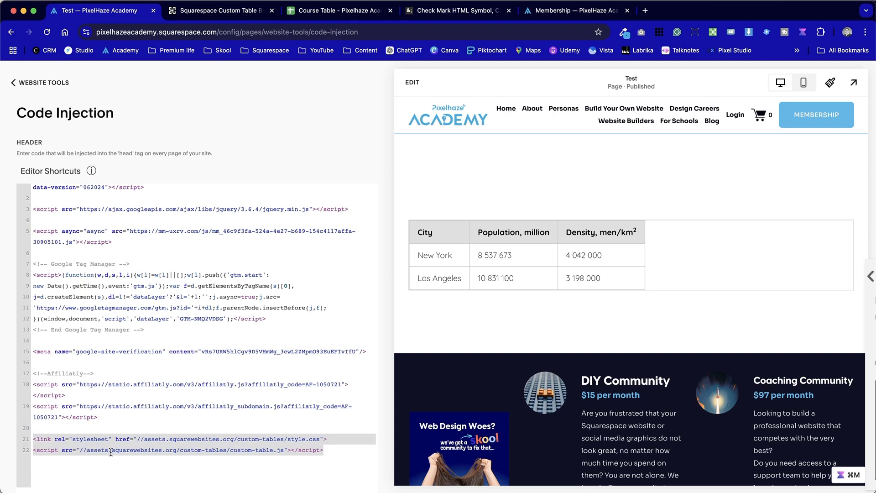
pyautogui.click(115, 426)
pyautogui.press('Return')
pyautogui.moveTo(147, 329); pyautogui.dragTo(34, 329)
pyautogui.press('super+c')
pyautogui.click(37, 439)
pyautogui.press('super+v')
pyautogui.moveTo(130, 439); pyautogui.dragTo(50, 438)
pyautogui.write('Squarewebste')
pyautogui.write('es Custom Table')
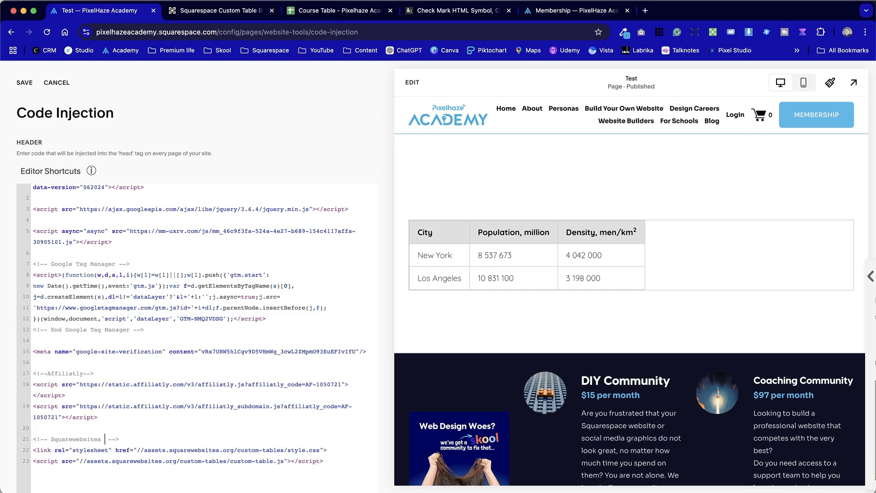
pyautogui.click(40, 439)
pyautogui.doubleClick(43, 439)
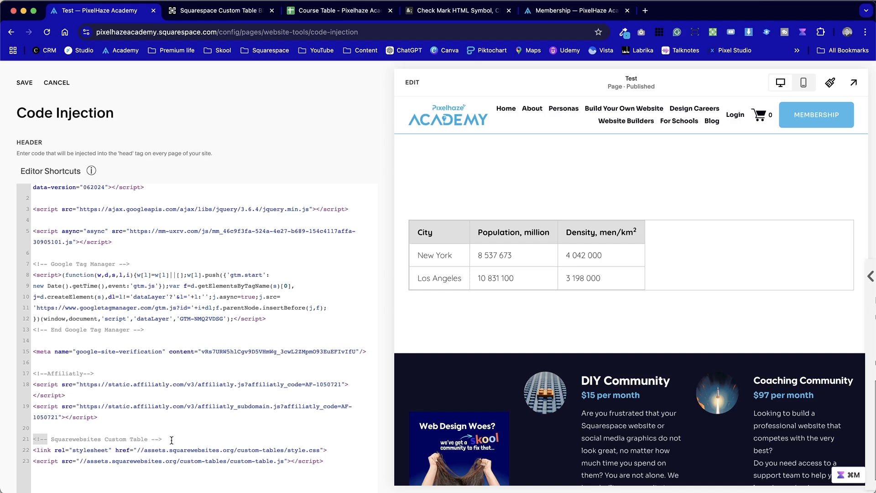
pyautogui.click(220, 450)
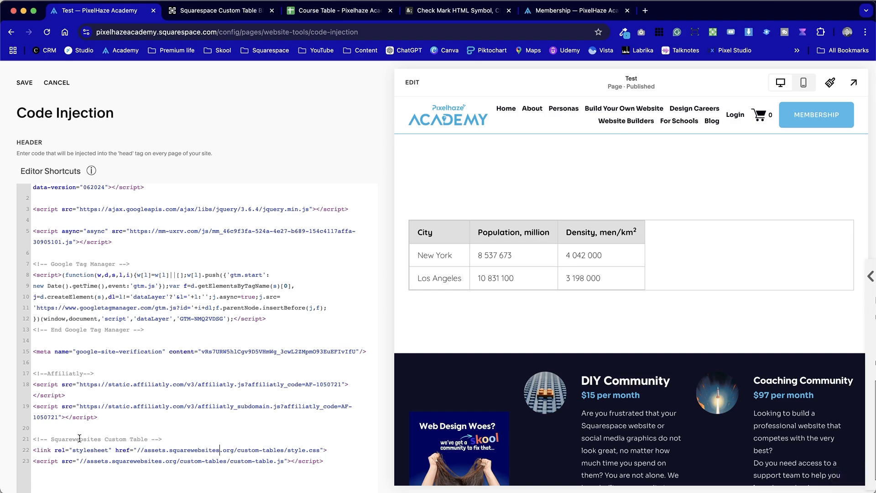
pyautogui.press('super+m')
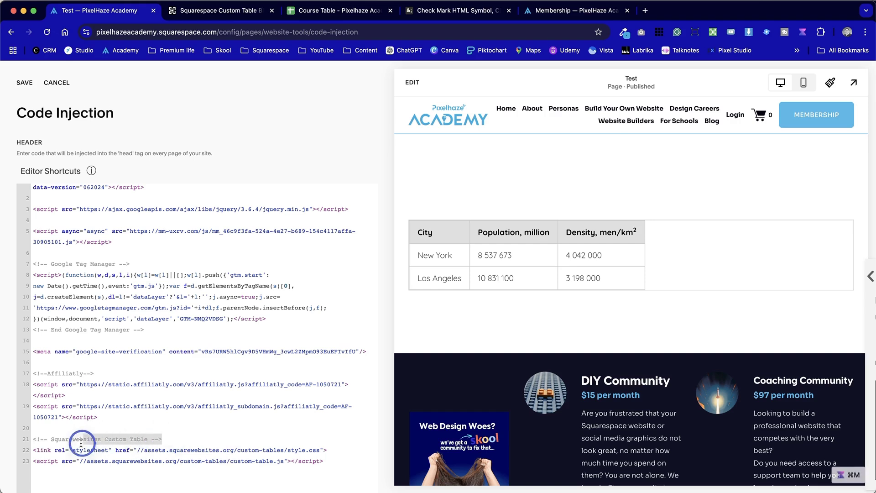
pyautogui.click(114, 450)
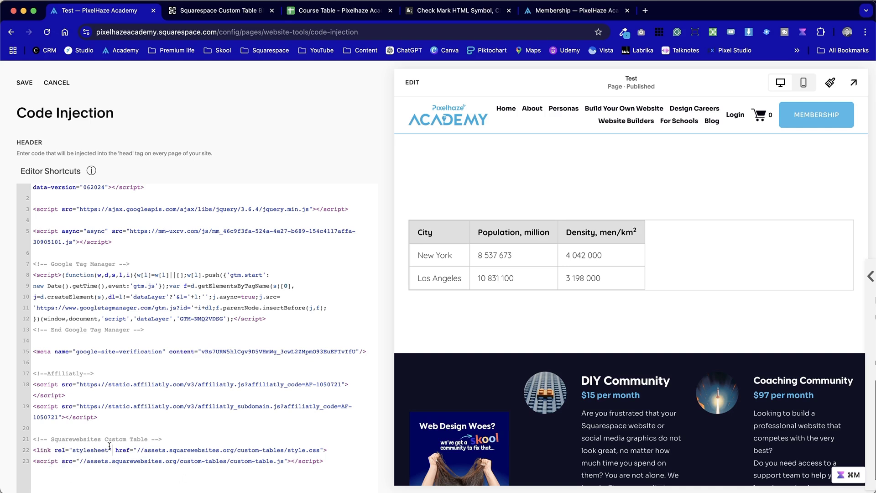
pyautogui.moveTo(163, 440); pyautogui.dragTo(31, 435)
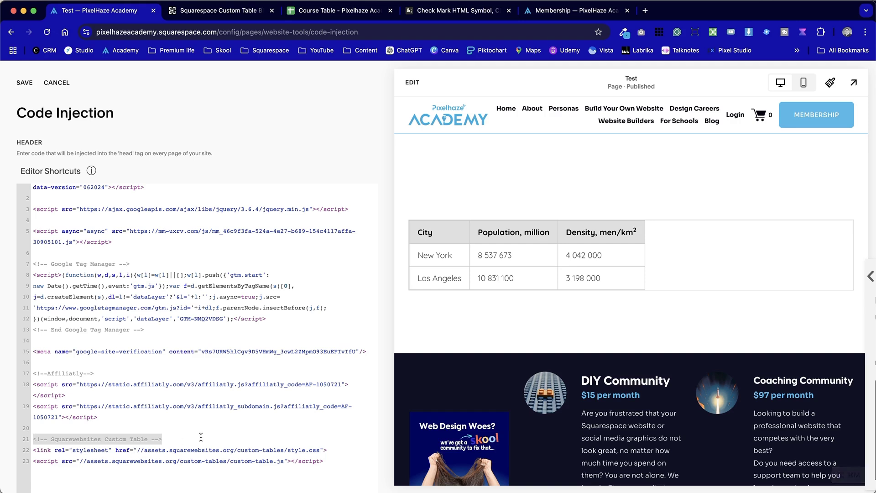
pyautogui.click(116, 451)
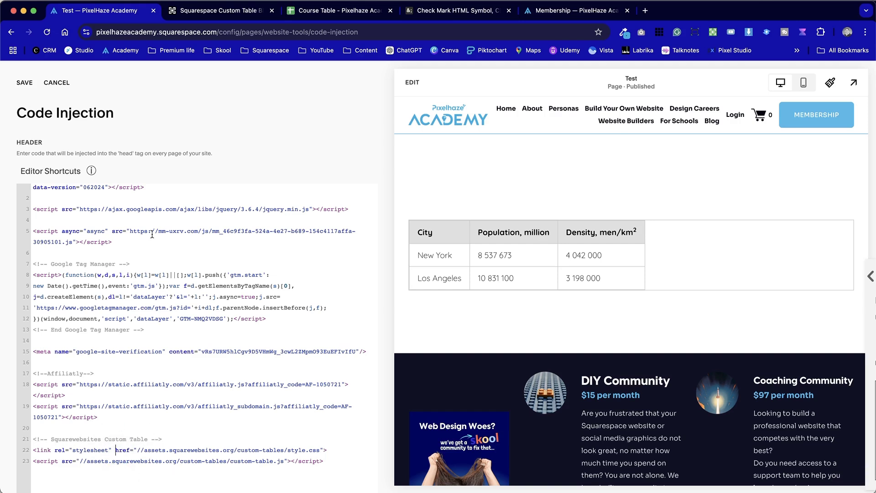
# Save the header code injection and return to the site's Pages list
pyautogui.click(26, 83)
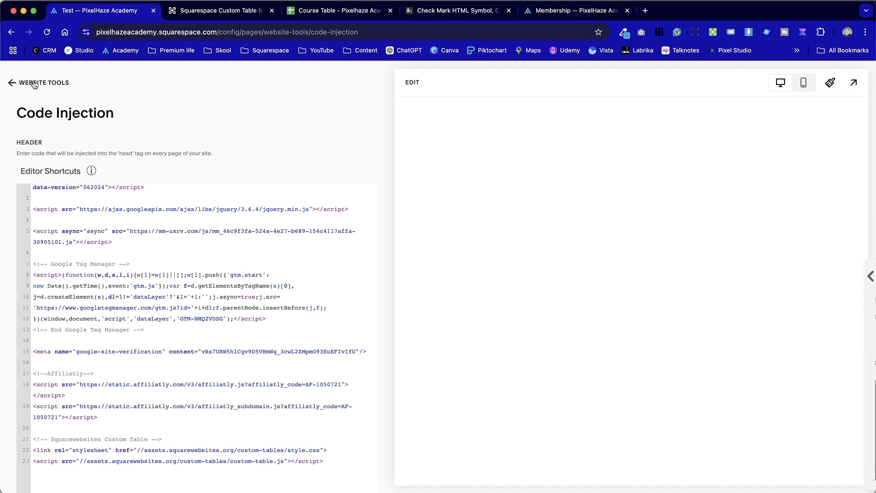
pyautogui.click(36, 82)
pyautogui.click(30, 82)
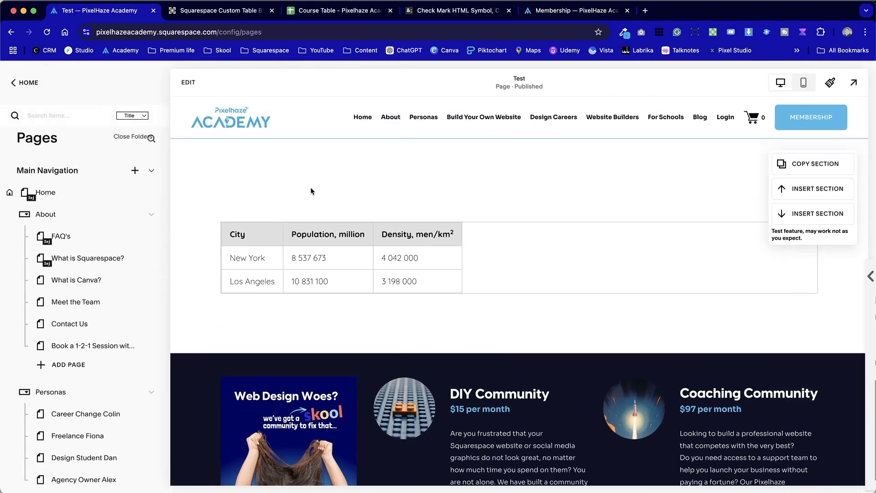
# Start editing the Test page and open the settings of its Table block
pyautogui.click(188, 82)
pyautogui.click(367, 300)
pyautogui.click(355, 257)
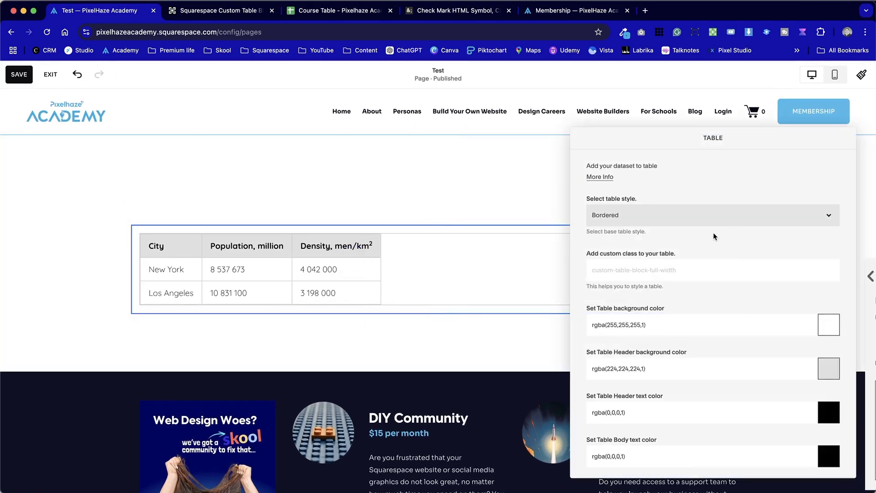
# Try the Full Width, Fixed Width and Horizontal base styles on the table
pyautogui.click(702, 215)
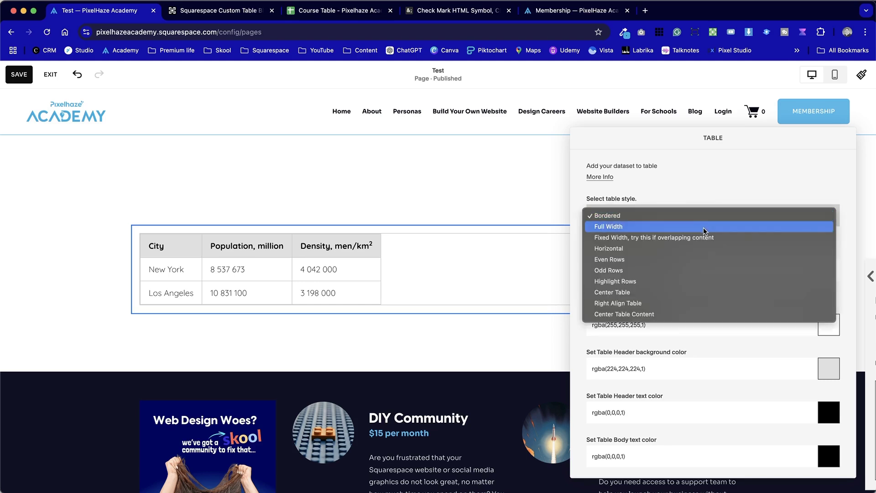
pyautogui.click(703, 229)
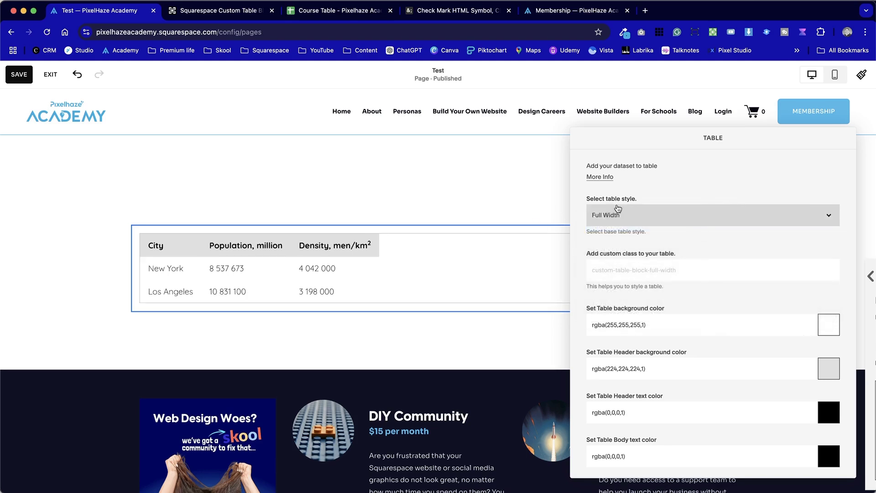
pyautogui.click(628, 212)
pyautogui.click(631, 226)
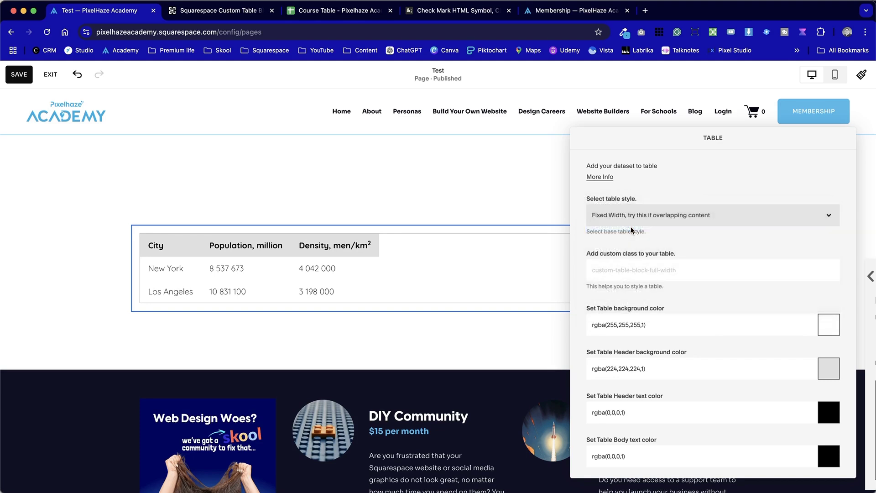
pyautogui.click(631, 228)
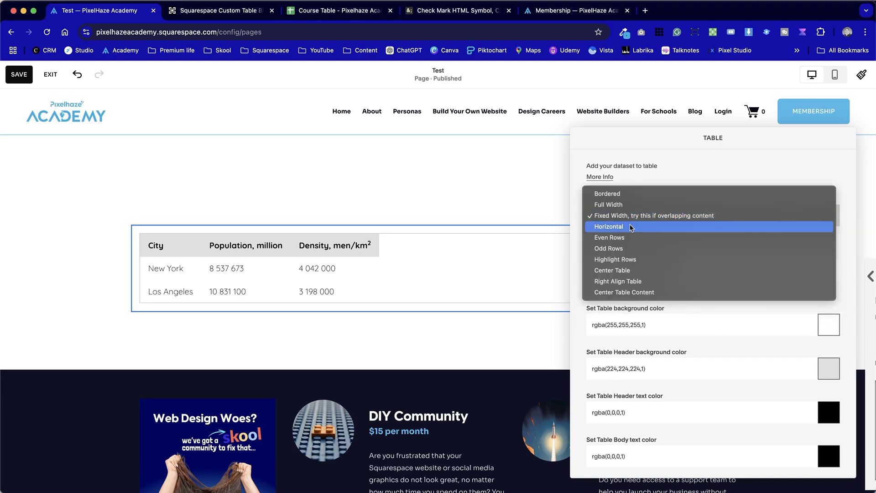
pyautogui.click(631, 227)
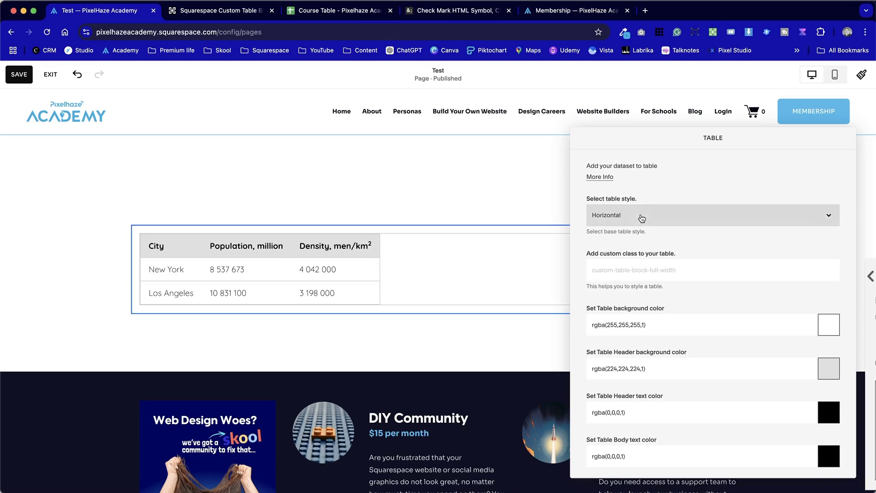
# Try the Odd Rows table style, and settle on Even Rows as the base style
pyautogui.click(640, 215)
pyautogui.click(649, 236)
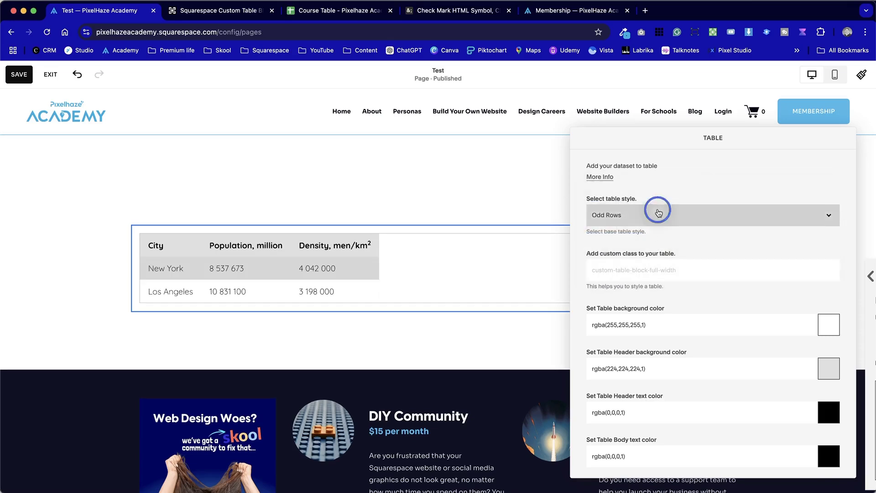
pyautogui.click(658, 214)
pyautogui.click(664, 206)
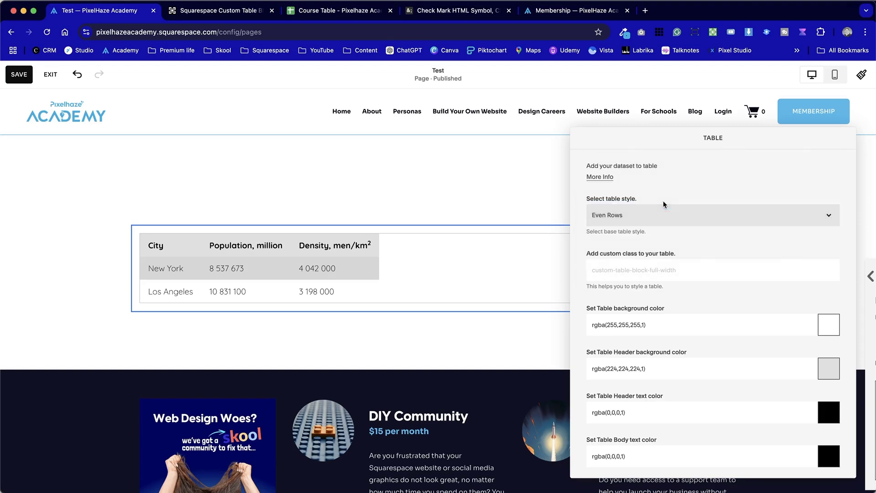
# Add a new row to the table data with "Washington" in the first column, and close the block settings
pyautogui.scroll(-10, 651, 304)
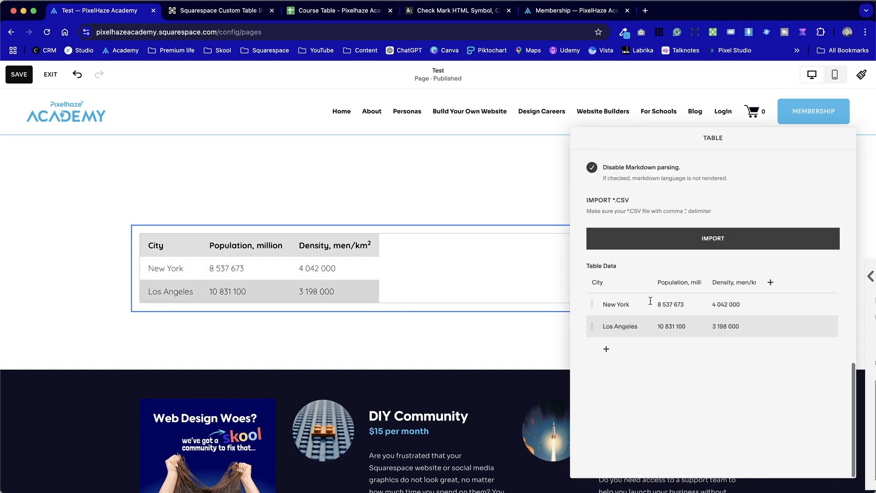
pyautogui.click(605, 347)
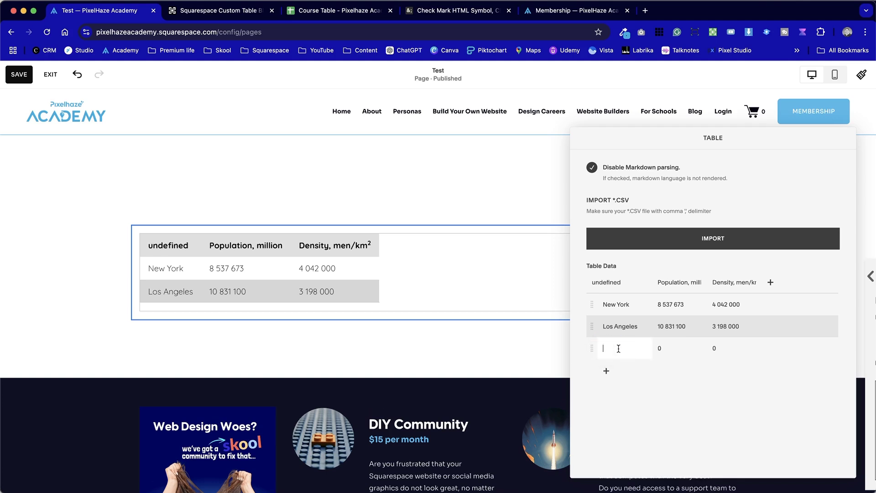
pyautogui.write('Washington')
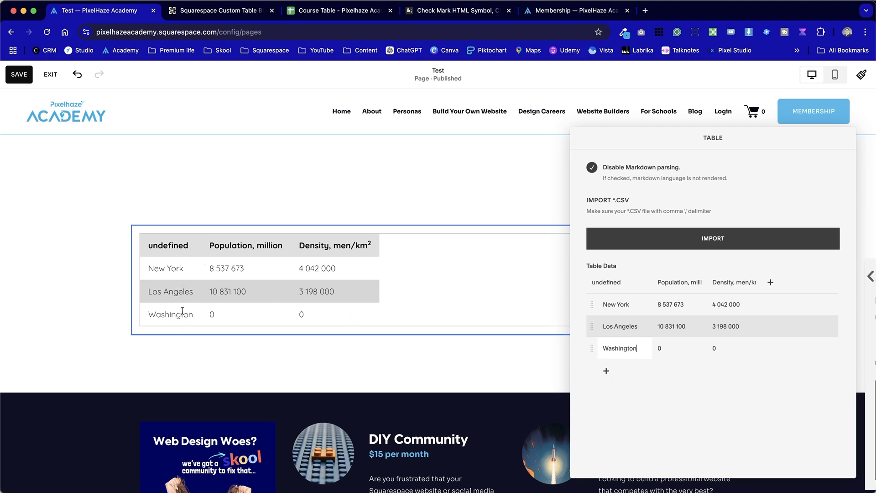
pyautogui.click(81, 261)
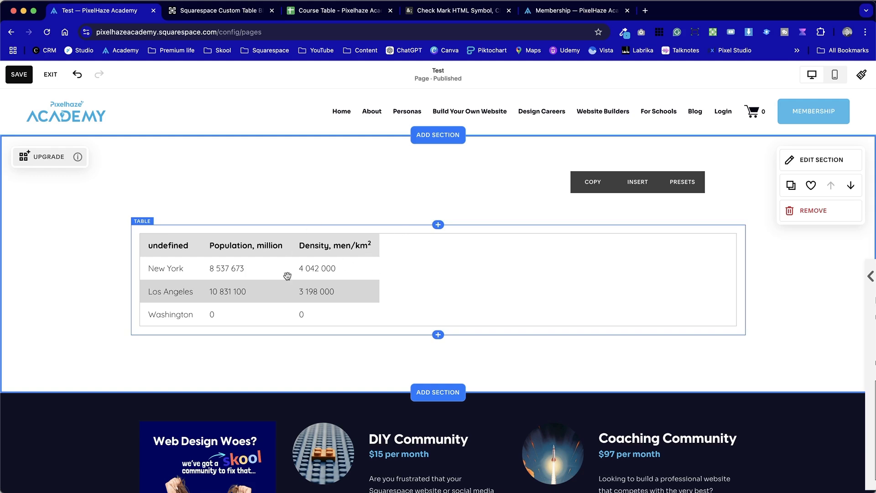
# Set the table header background colour to #000560, sampled from the dark blue "Web Design Woes?" banner on the page
pyautogui.doubleClick(349, 290)
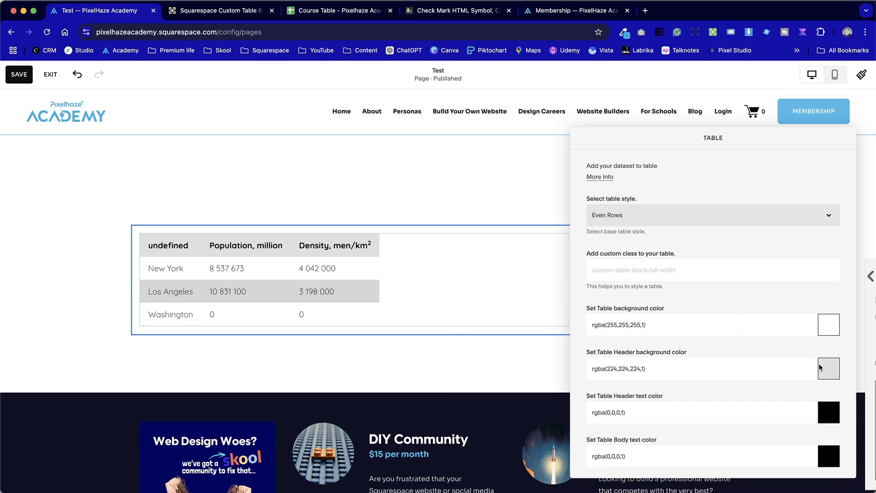
pyautogui.click(829, 374)
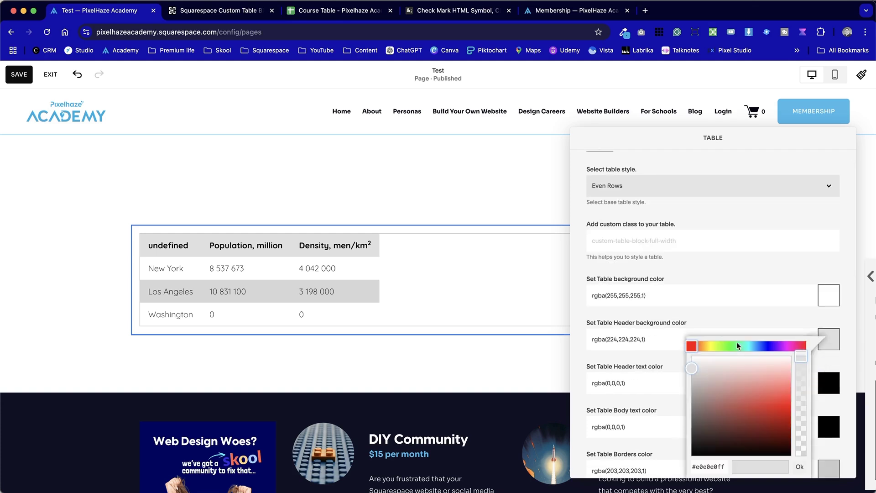
pyautogui.click(626, 33)
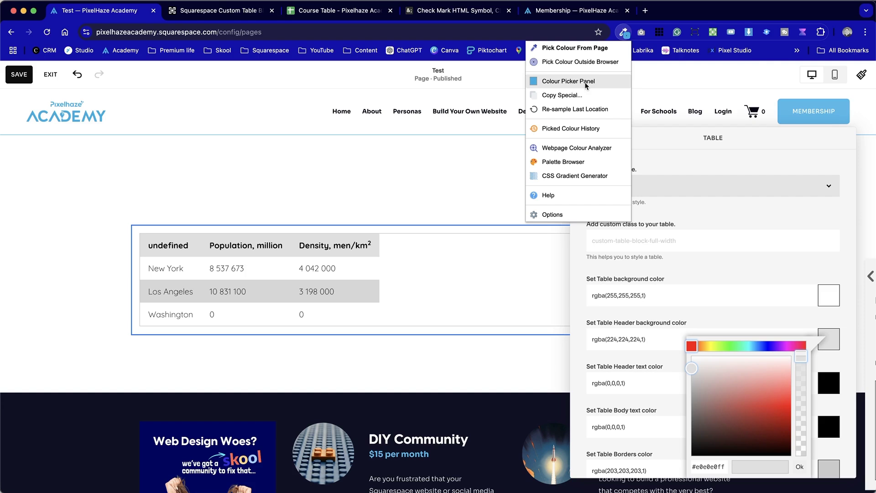
pyautogui.click(583, 49)
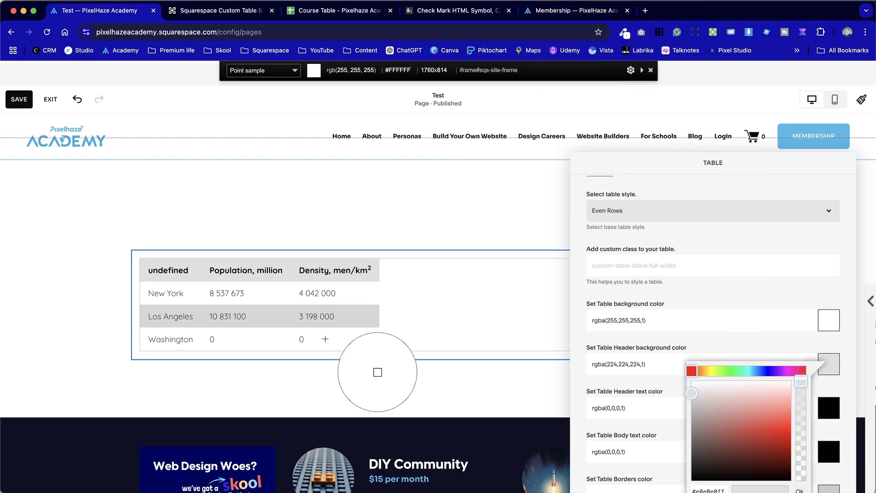
pyautogui.click(256, 456)
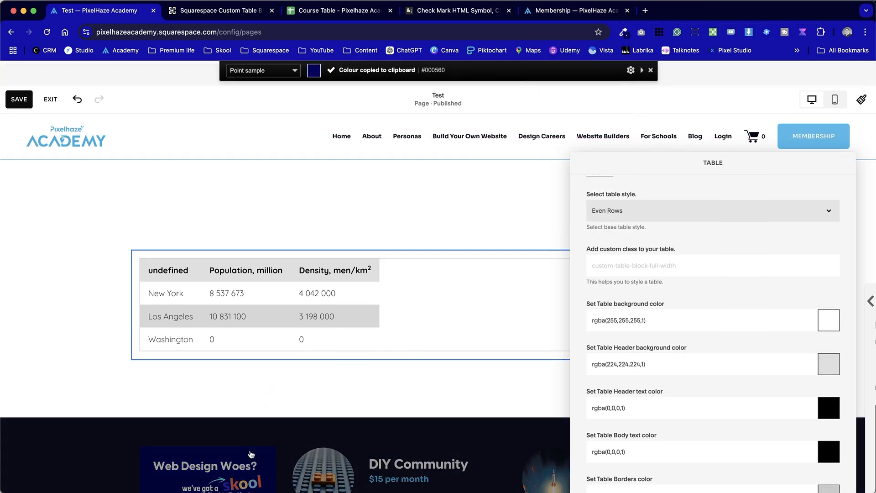
pyautogui.scroll(-2, 479, 385)
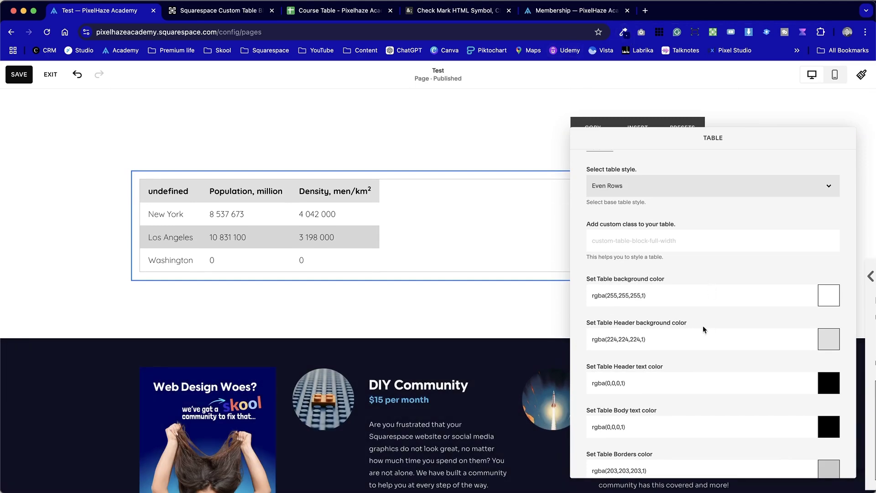
pyautogui.moveTo(658, 338); pyautogui.dragTo(570, 337)
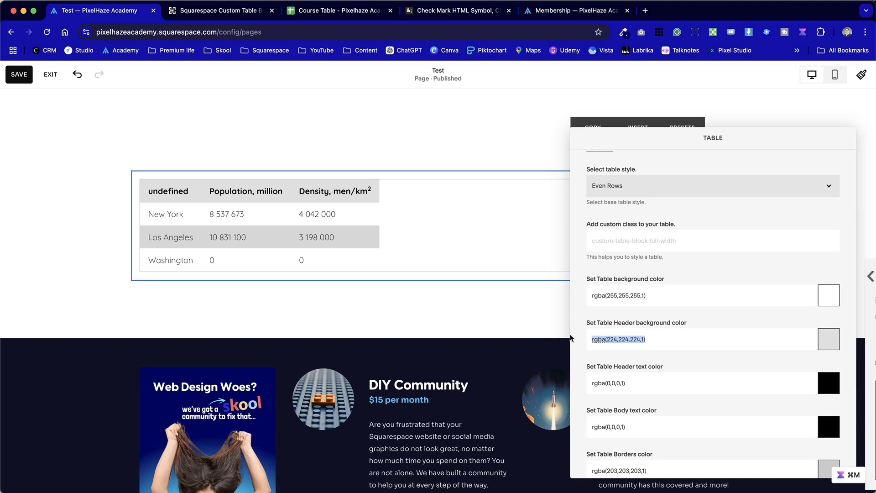
pyautogui.press('super+v')
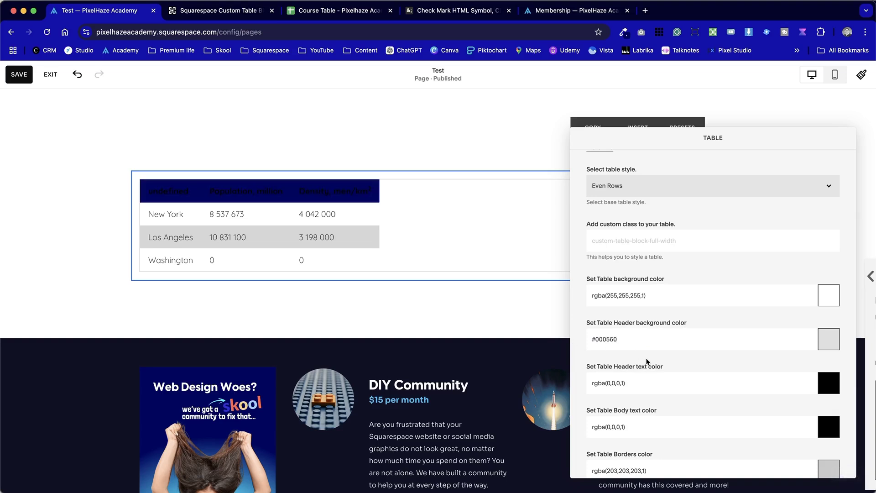
# Set the table header text colour to #fff, and look at the colour picker extension's colour history before closing it
pyautogui.moveTo(655, 383); pyautogui.dragTo(589, 376)
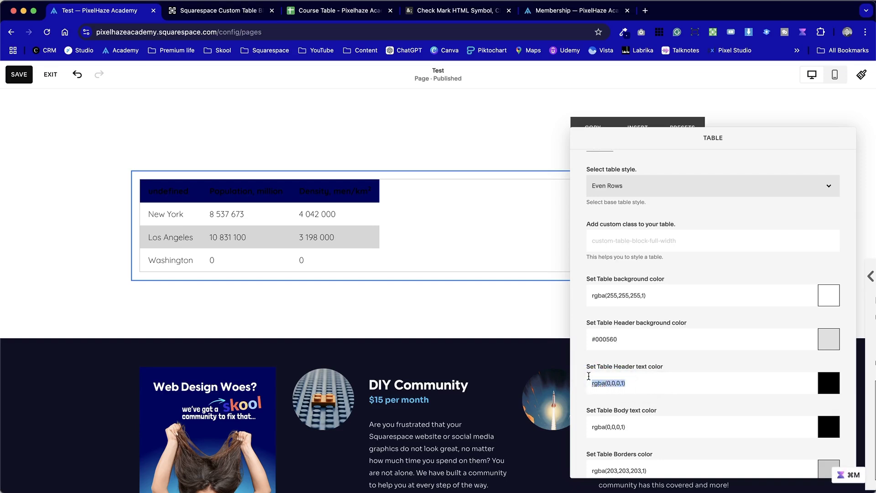
pyautogui.write('#fff')
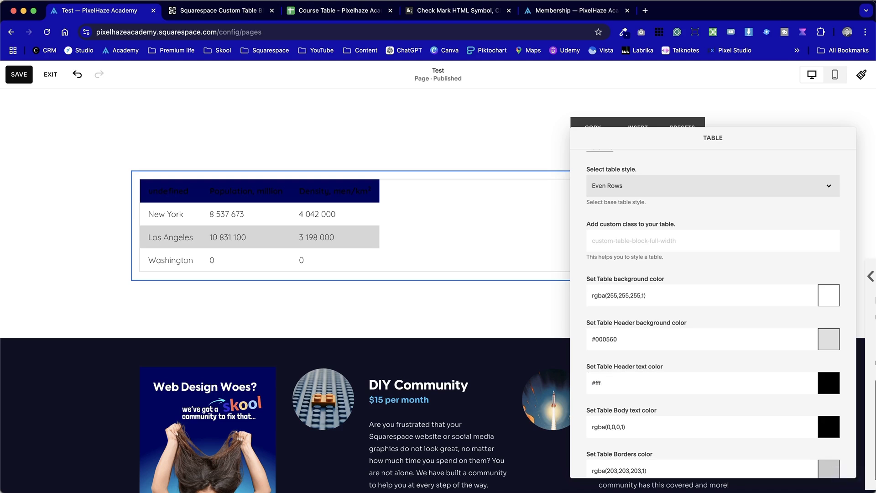
pyautogui.click(623, 32)
pyautogui.click(604, 86)
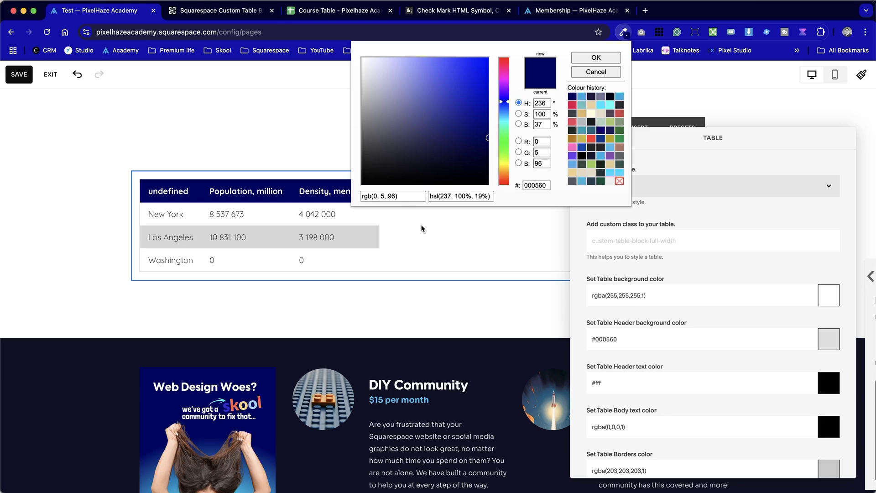
pyautogui.click(716, 325)
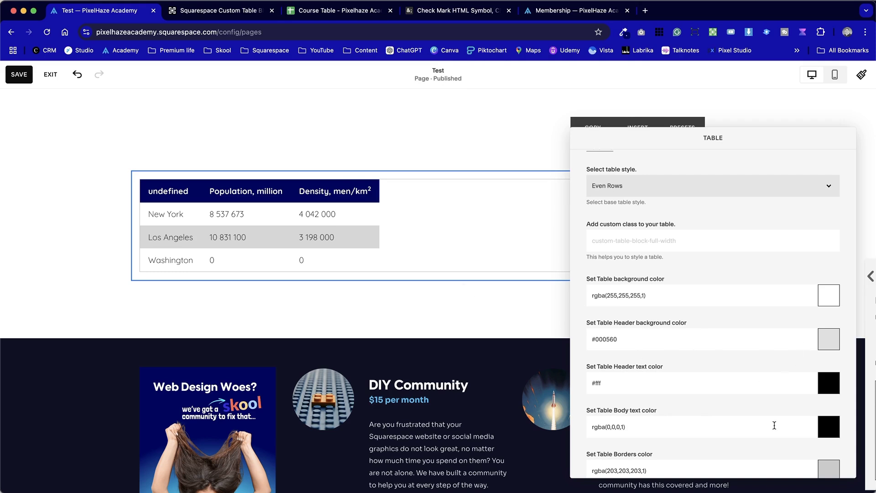
# Make the table borders fully transparent, with the borders colour rgba(203,203,203,0)
pyautogui.scroll(-3, 774, 425)
pyautogui.click(829, 412)
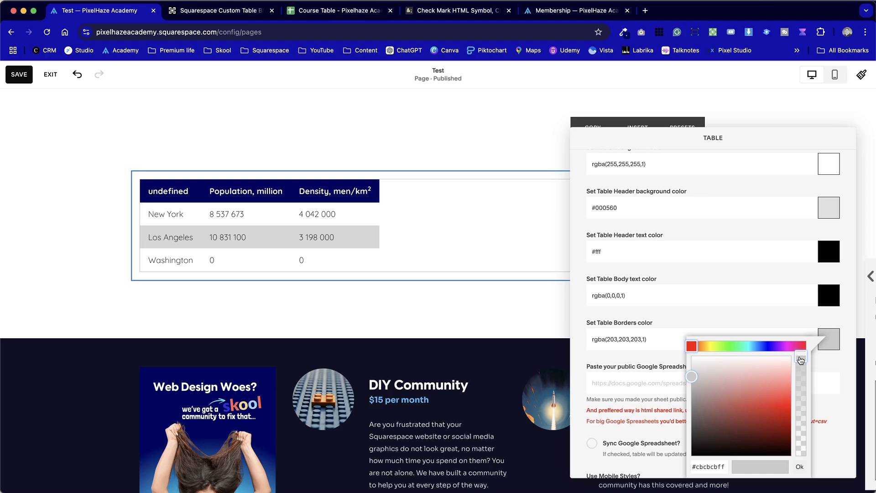
pyautogui.moveTo(800, 359); pyautogui.dragTo(799, 458)
pyautogui.click(764, 407)
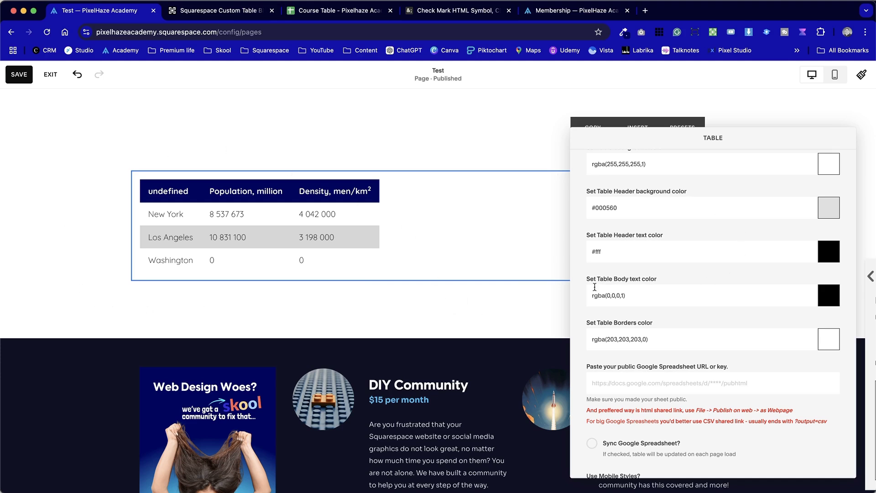
# Try the Horizontally Scrolled mobile style for the table, and set mobile styles back to Disabled
pyautogui.scroll(-4, 707, 345)
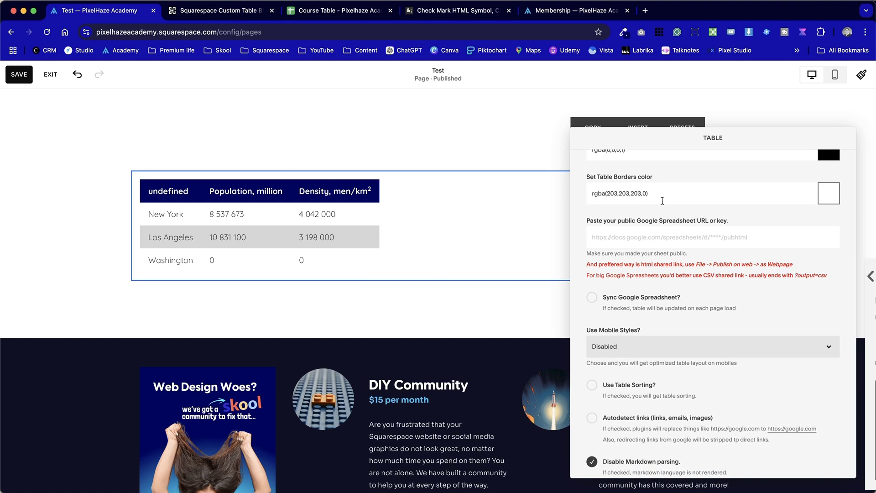
pyautogui.scroll(-2, 662, 203)
pyautogui.click(672, 275)
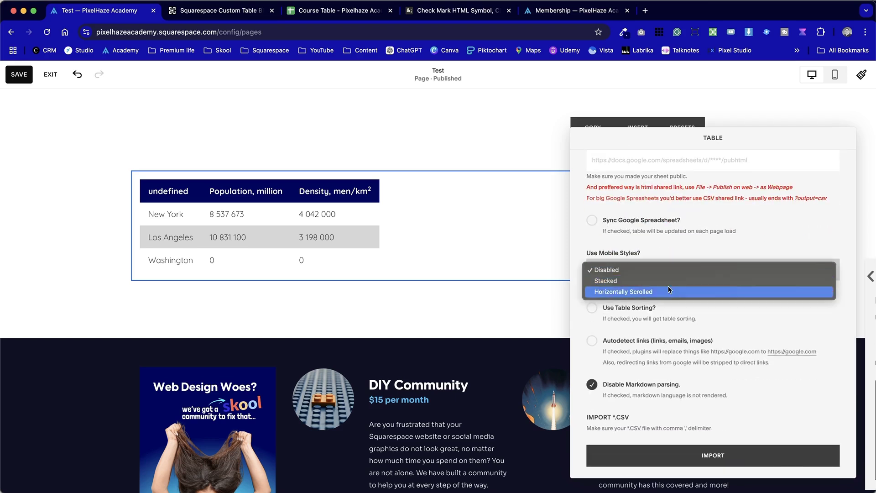
pyautogui.click(668, 292)
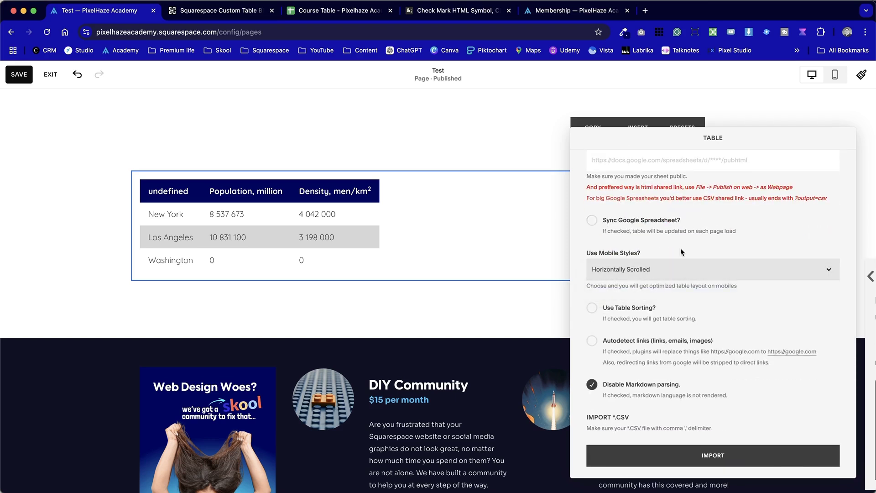
pyautogui.click(662, 269)
pyautogui.click(658, 256)
# Turn on autodetection of links, emails and images for the table
pyautogui.click(591, 340)
pyautogui.scroll(10, 746, 367)
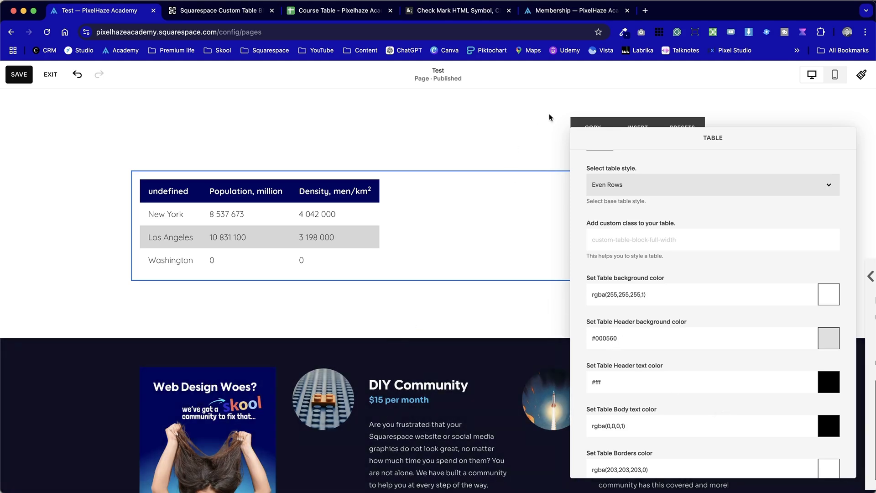
# Set the table body text colour to #030515, copied from the near-black swatch in the colour picker extension's history
pyautogui.click(623, 31)
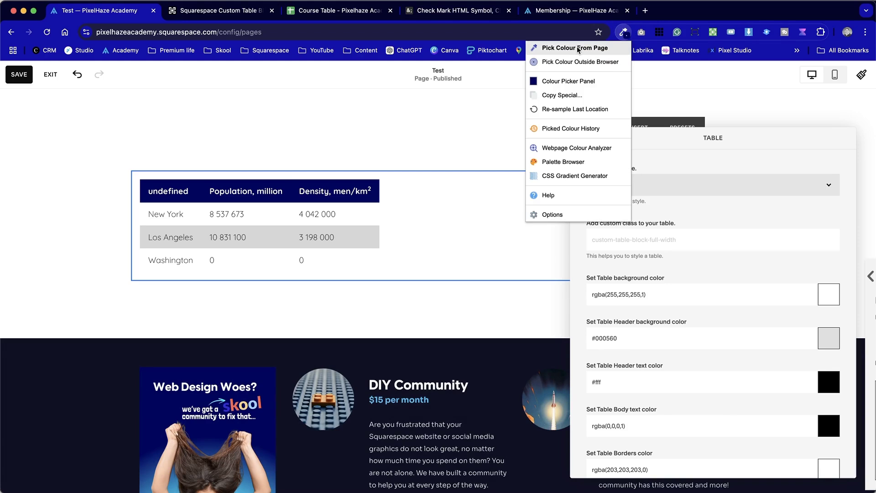
pyautogui.click(567, 81)
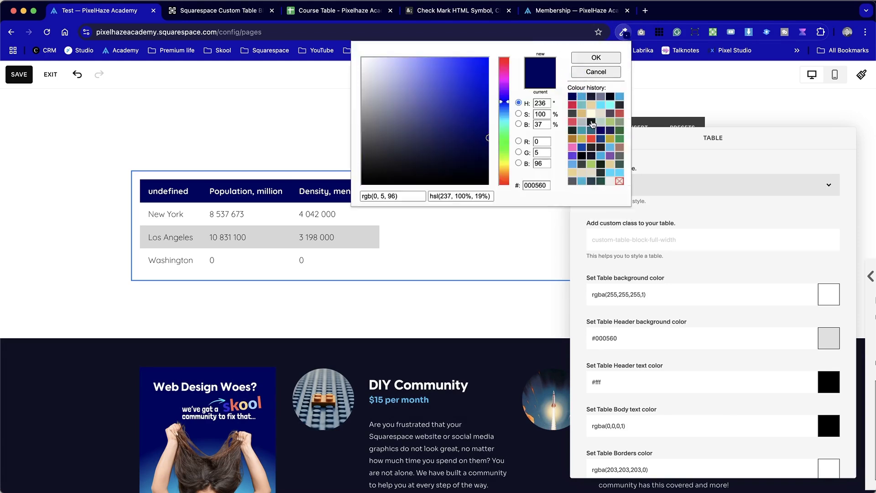
pyautogui.click(610, 97)
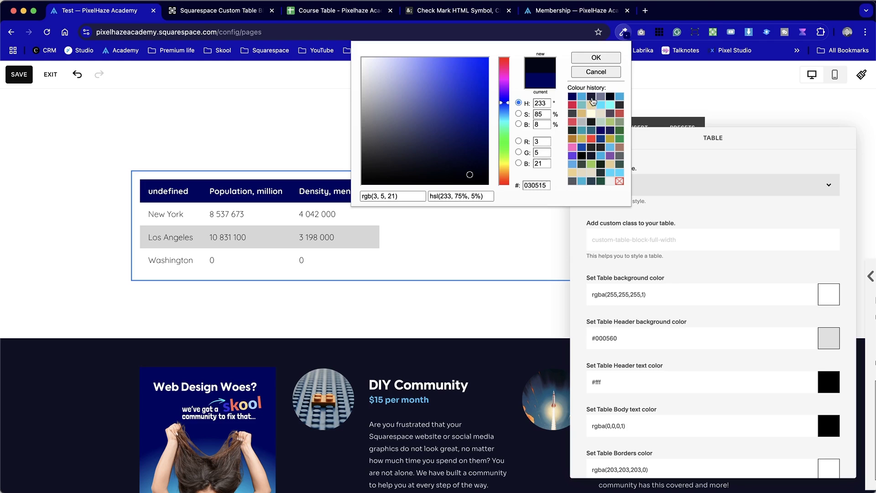
pyautogui.doubleClick(546, 186)
pyautogui.hotkey('ctrl', 'c')
pyautogui.click(676, 314)
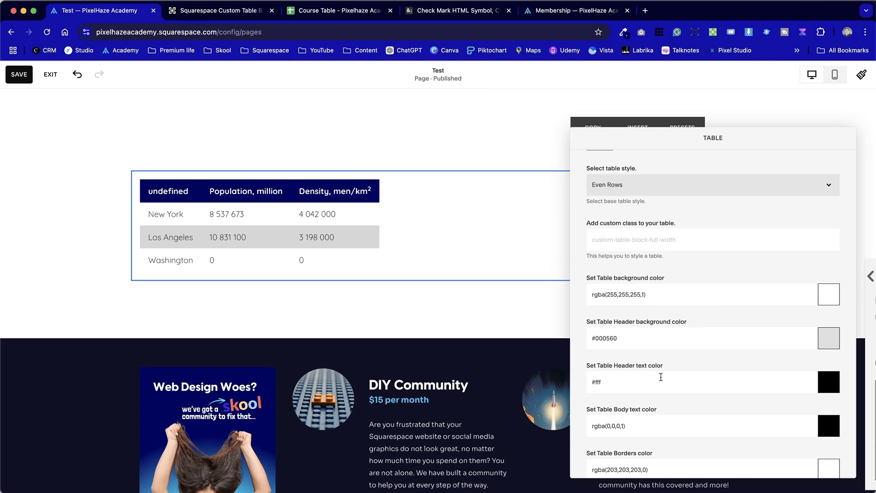
pyautogui.tripleClick(638, 425)
pyautogui.hotkey('ctrl', 'v')
pyautogui.click(590, 425)
pyautogui.write('#')
# Try near-white shades for the table header background colour, and undo the changes to restore the dark blue header
pyautogui.click(832, 343)
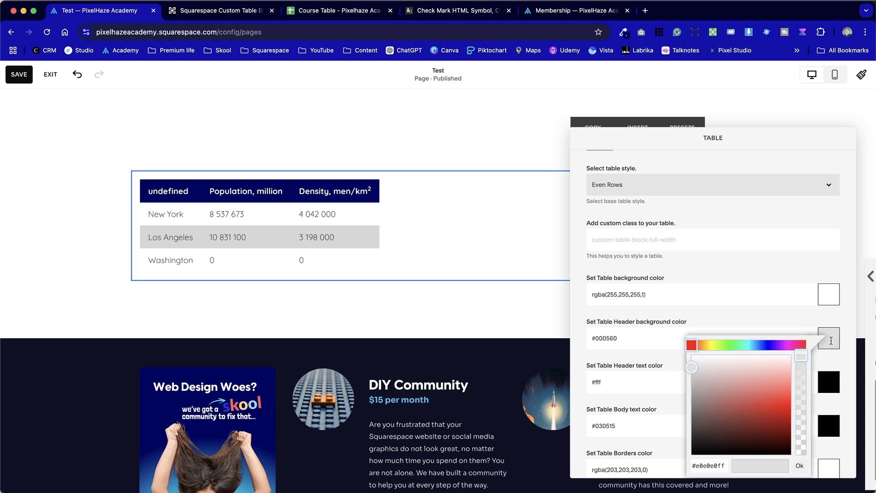
pyautogui.click(831, 342)
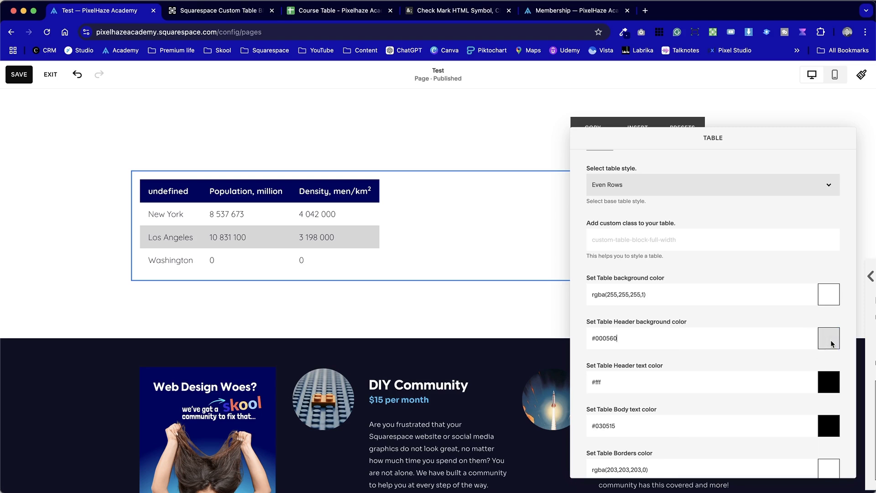
pyautogui.click(831, 343)
pyautogui.click(692, 359)
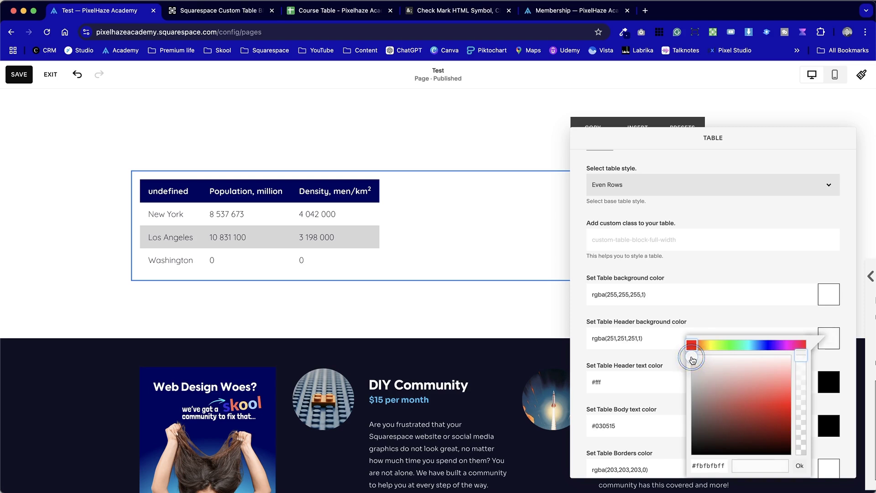
pyautogui.click(692, 359)
pyautogui.click(692, 360)
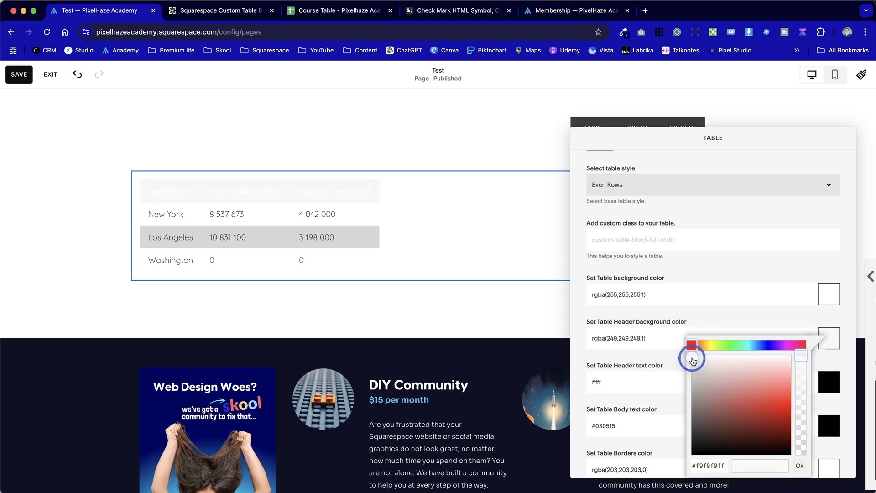
pyautogui.click(753, 347)
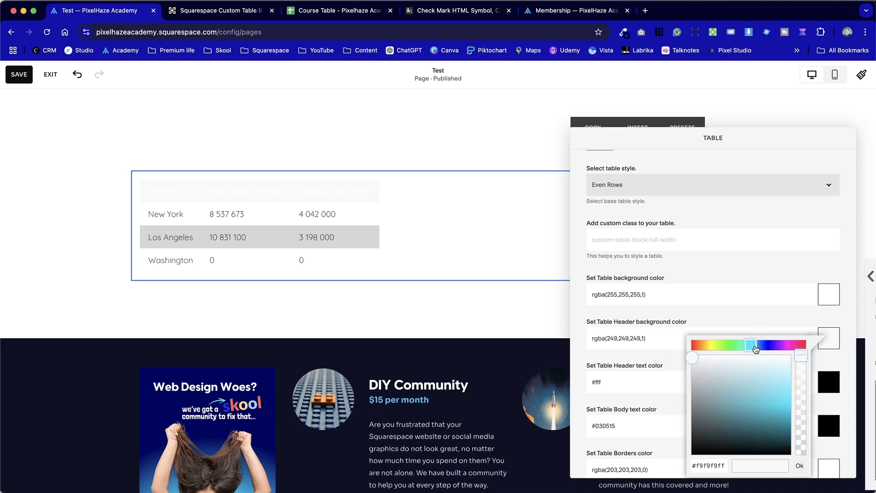
pyautogui.click(755, 348)
pyautogui.click(694, 360)
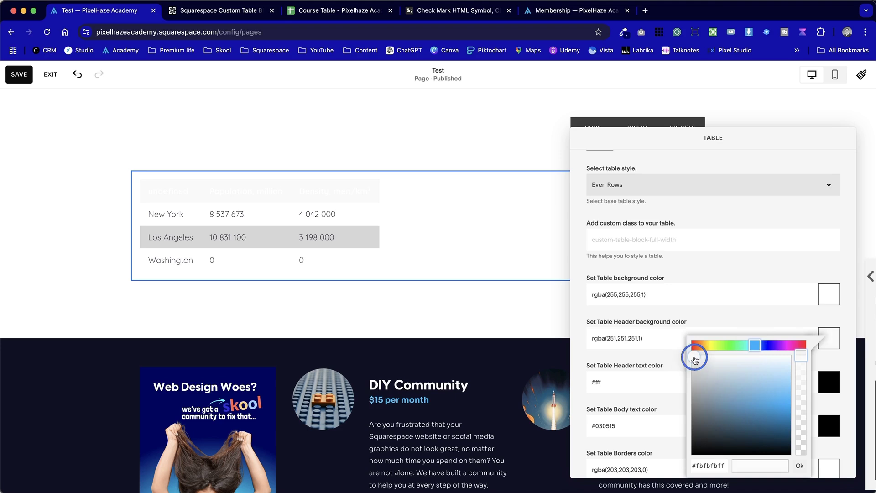
pyautogui.moveTo(646, 338); pyautogui.dragTo(582, 335)
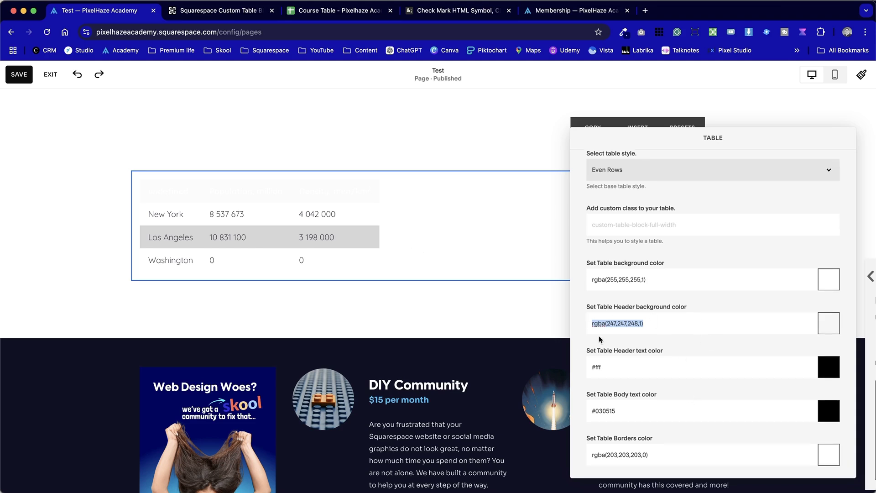
pyautogui.doubleClick(590, 350)
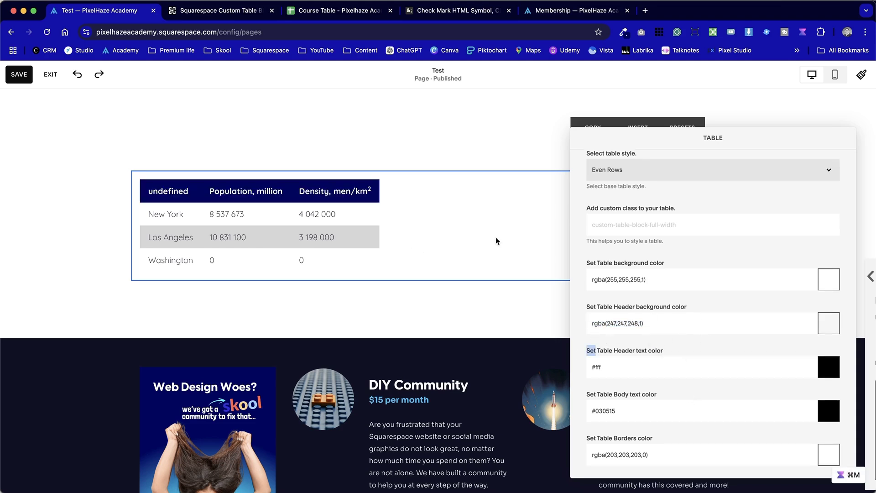
# Close the table block settings and save the page
pyautogui.click(412, 285)
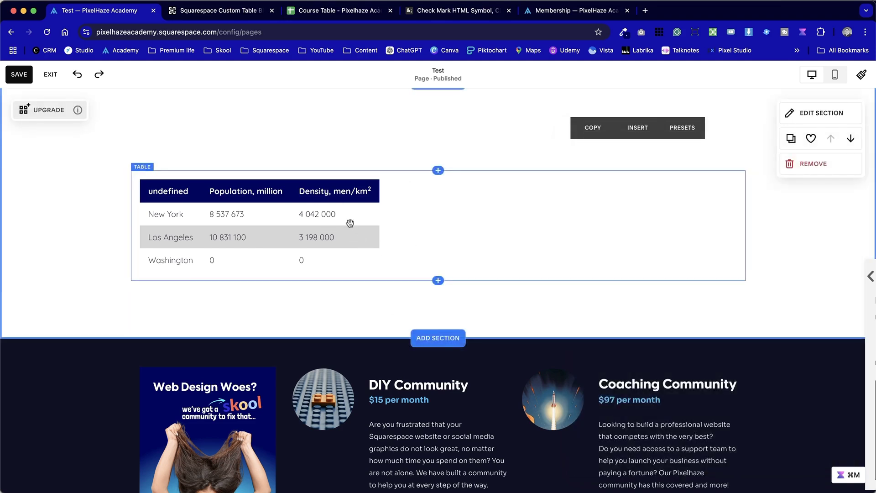
pyautogui.click(21, 73)
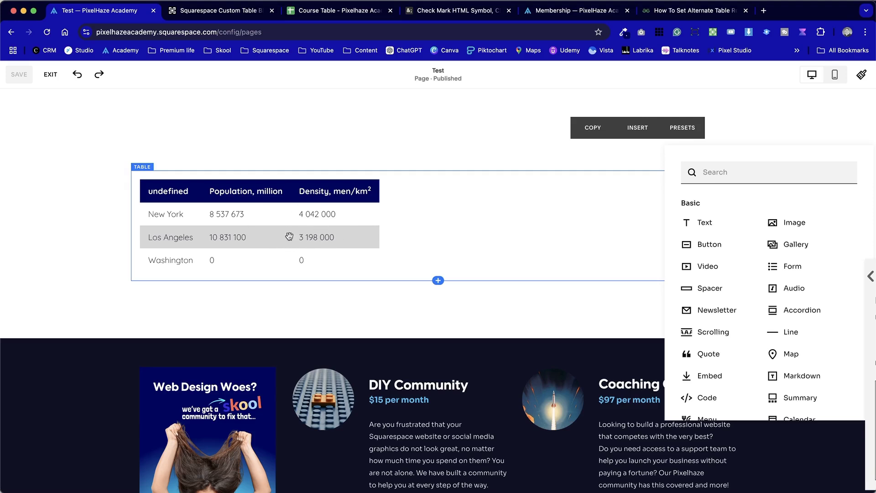
# Reopen the table block's settings, review the options down to the table data, and close them
pyautogui.click(366, 294)
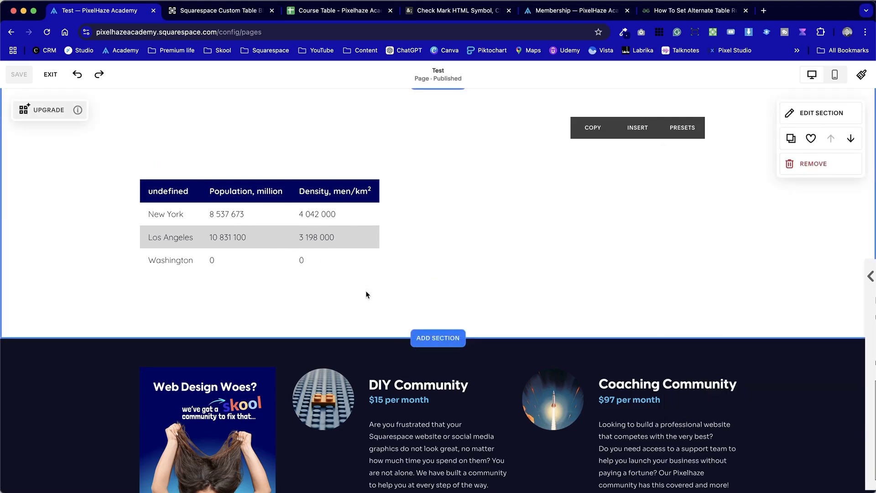
pyautogui.doubleClick(343, 236)
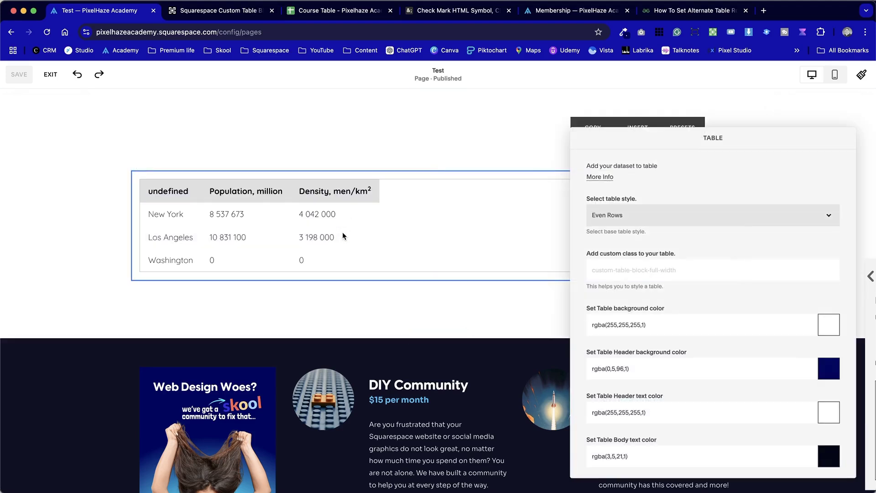
pyautogui.scroll(-1, 715, 352)
pyautogui.scroll(-10, 715, 357)
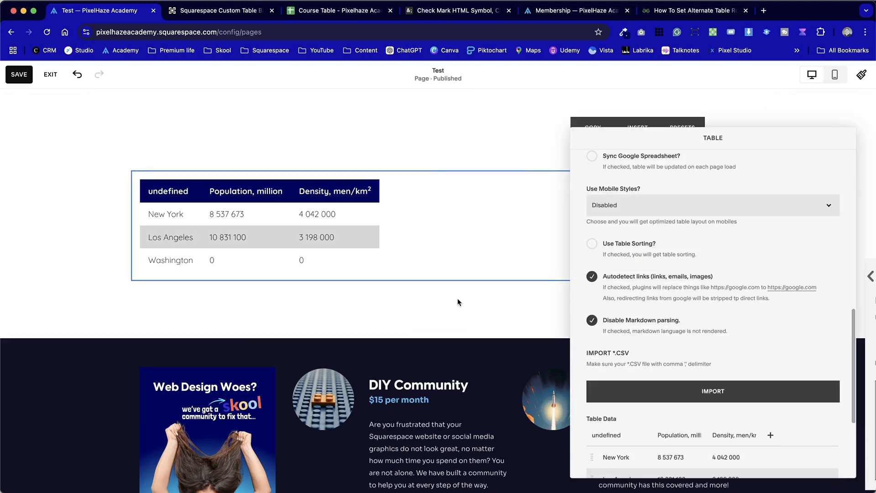
pyautogui.click(459, 299)
# Add a Code block below the table and replace its sample HTML with tr:nth-child(even), using the selector from the GeeksforGeeks article
pyautogui.click(438, 280)
pyautogui.click(729, 399)
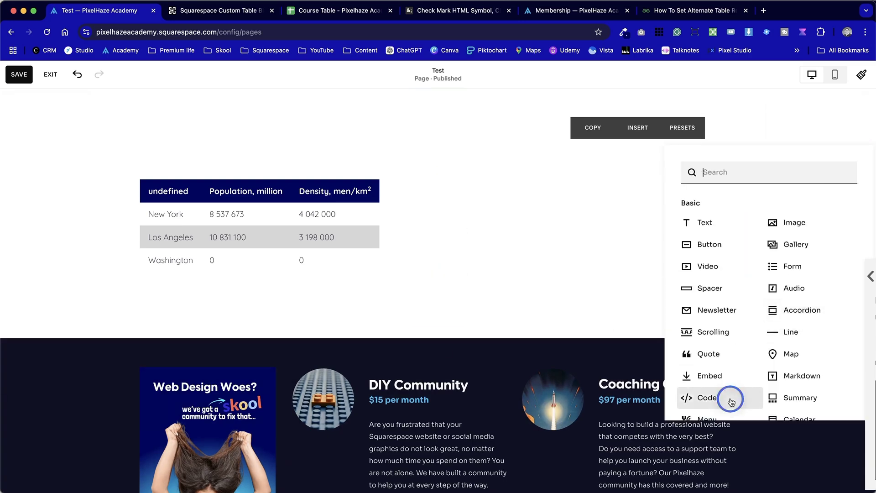
pyautogui.moveTo(698, 313); pyautogui.dragTo(606, 294)
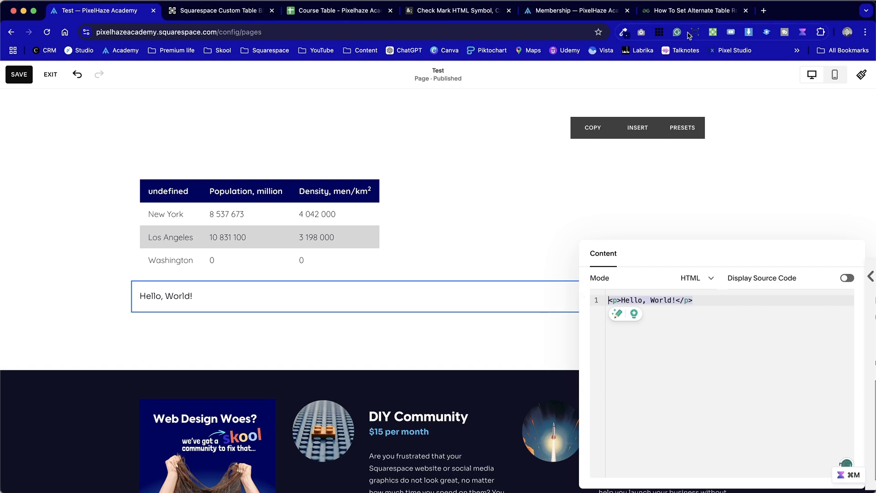
pyautogui.click(694, 10)
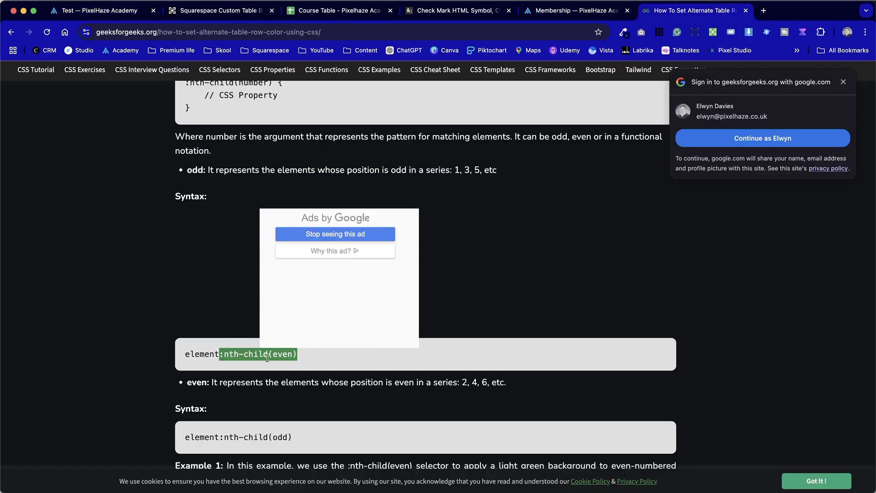
pyautogui.click(102, 10)
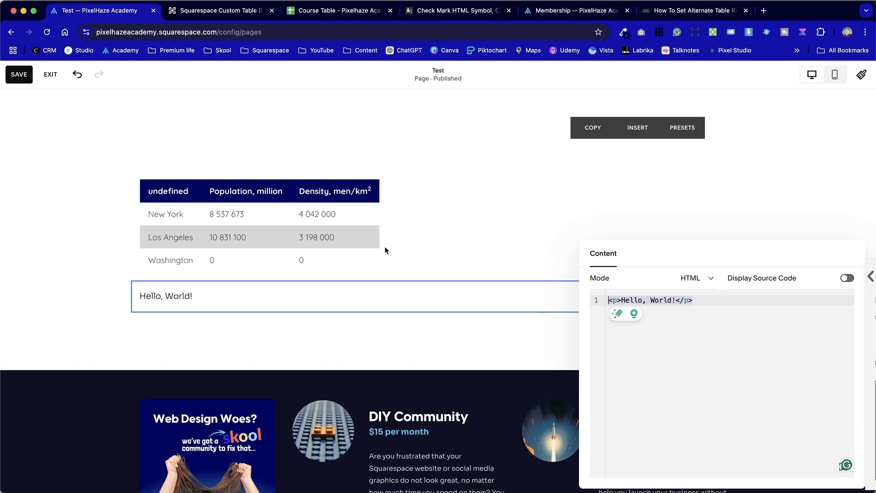
pyautogui.write('tr')
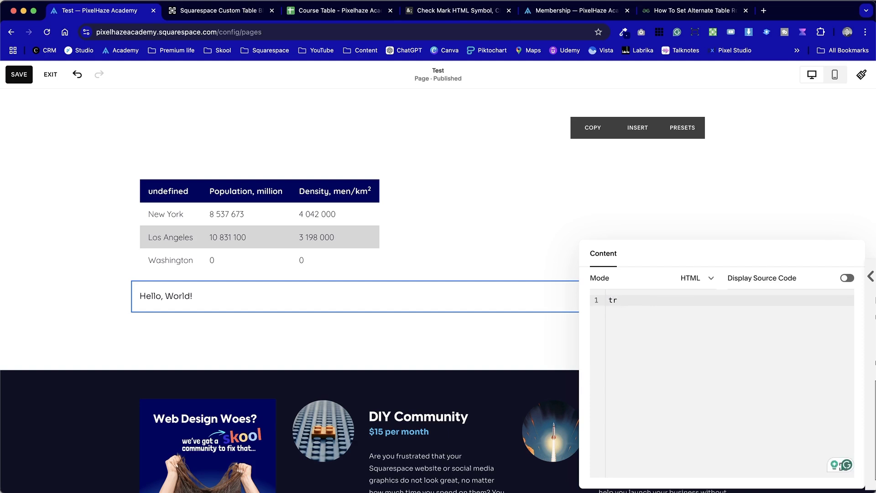
pyautogui.write(':nth-child(even)')
pyautogui.click(621, 300)
pyautogui.press('BackSpace')
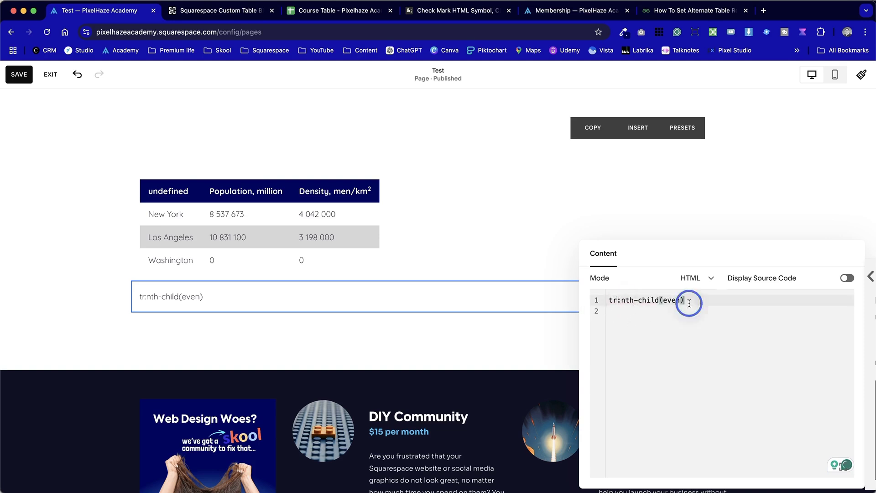
# Move the selector to the second line of the code and give it the rule {background-color: #333; }
pyautogui.click(609, 299)
pyautogui.press('Return')
pyautogui.click(708, 313)
pyautogui.write('{background-color: #333;')
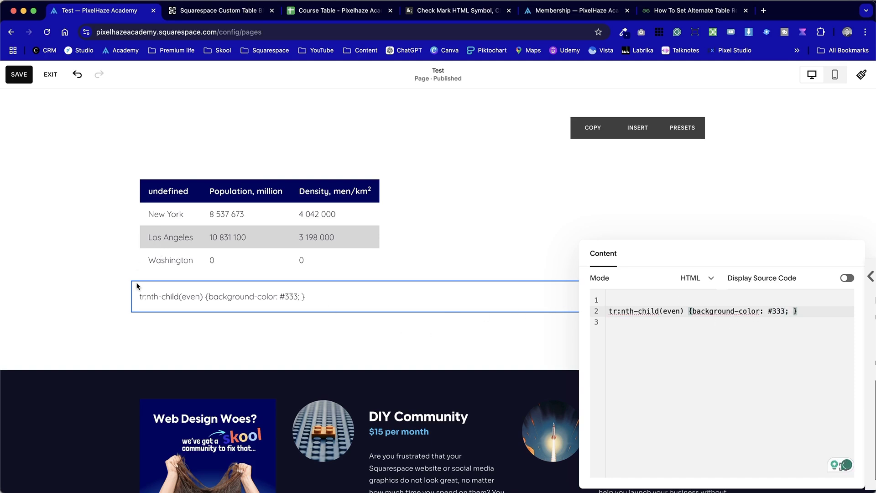
# Wrap the even-row CSS rule in opening and closing style tags
pyautogui.click(610, 300)
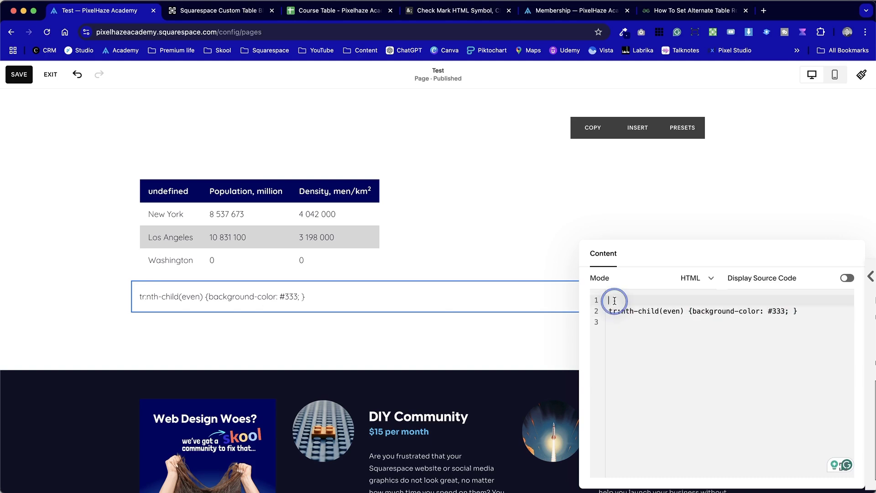
pyautogui.write('<style>')
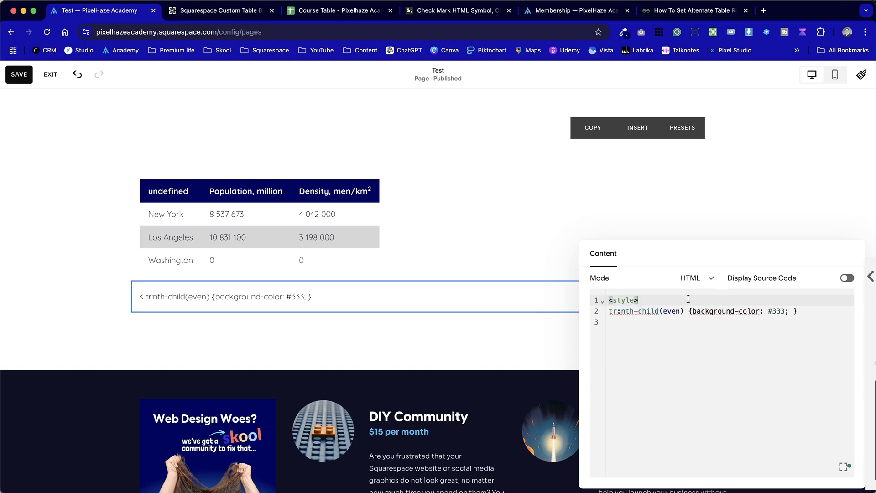
pyautogui.click(723, 331)
pyautogui.write('<')
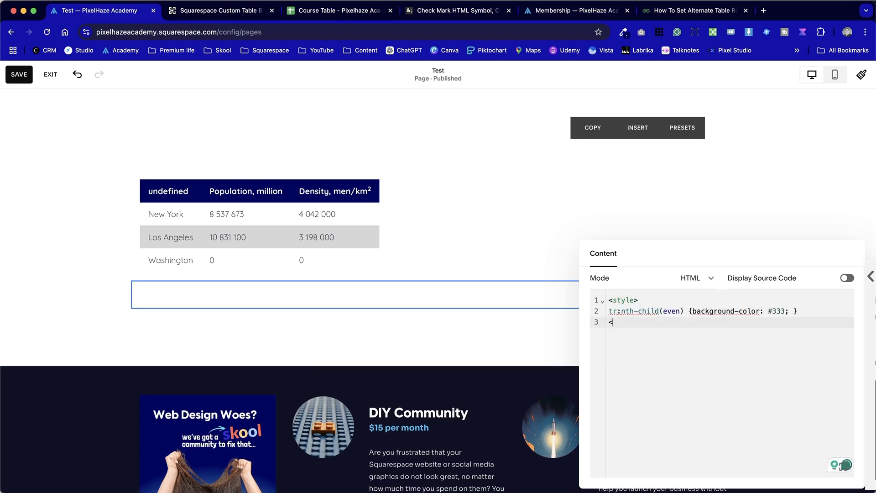
pyautogui.write('/style>')
# Try to force the even-row colour by adding !important after #333 in the background-color rule
pyautogui.click(781, 310)
pyautogui.click(784, 311)
pyautogui.write('!important')
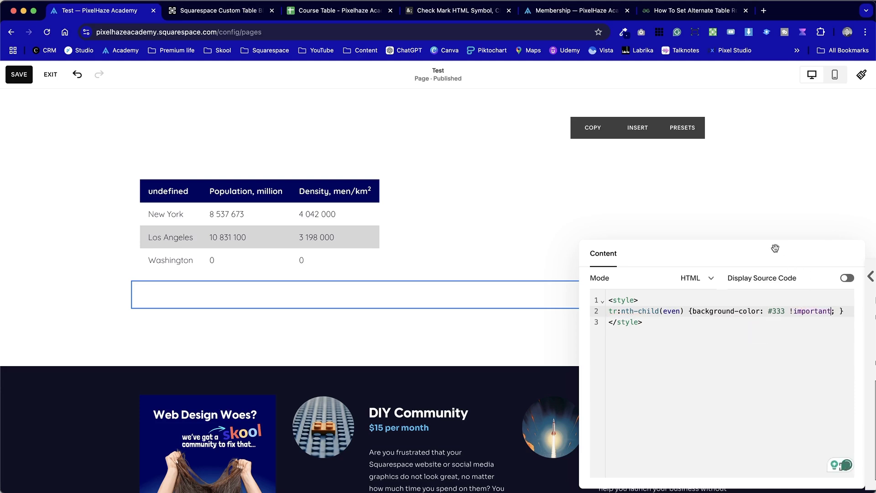
# Close the code editor and save the Test page
pyautogui.click(735, 124)
pyautogui.scroll(2, 588, 227)
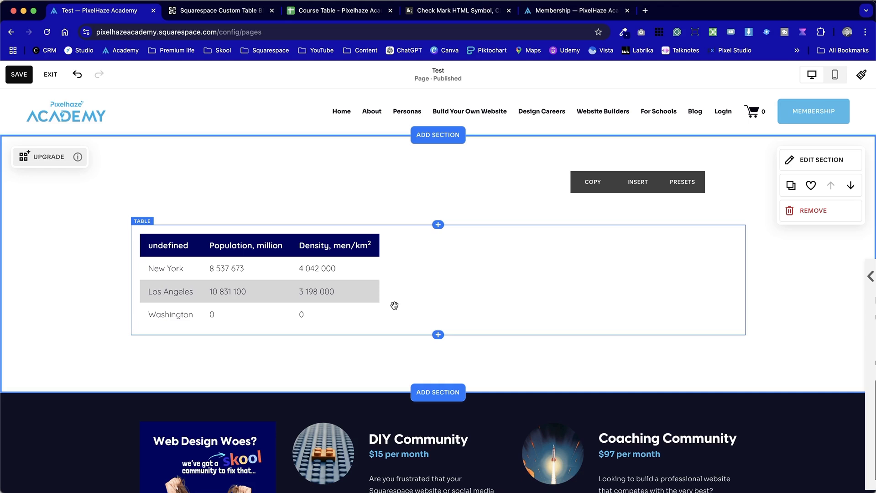
pyautogui.click(28, 76)
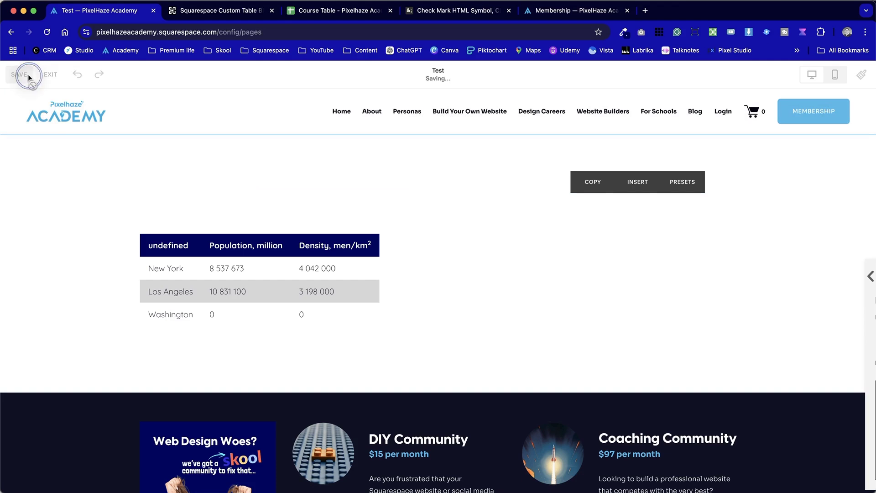